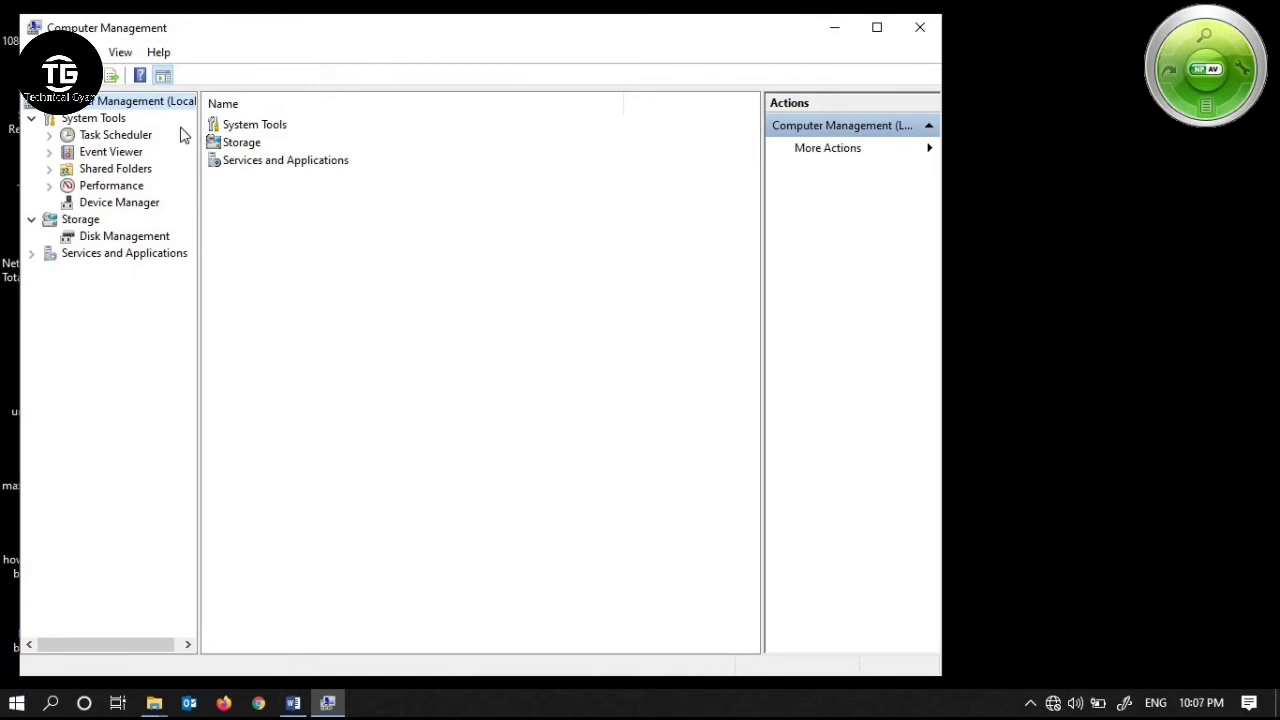
Open Disk Management, maximize its window and select Disk 2.
left_click(133, 240)
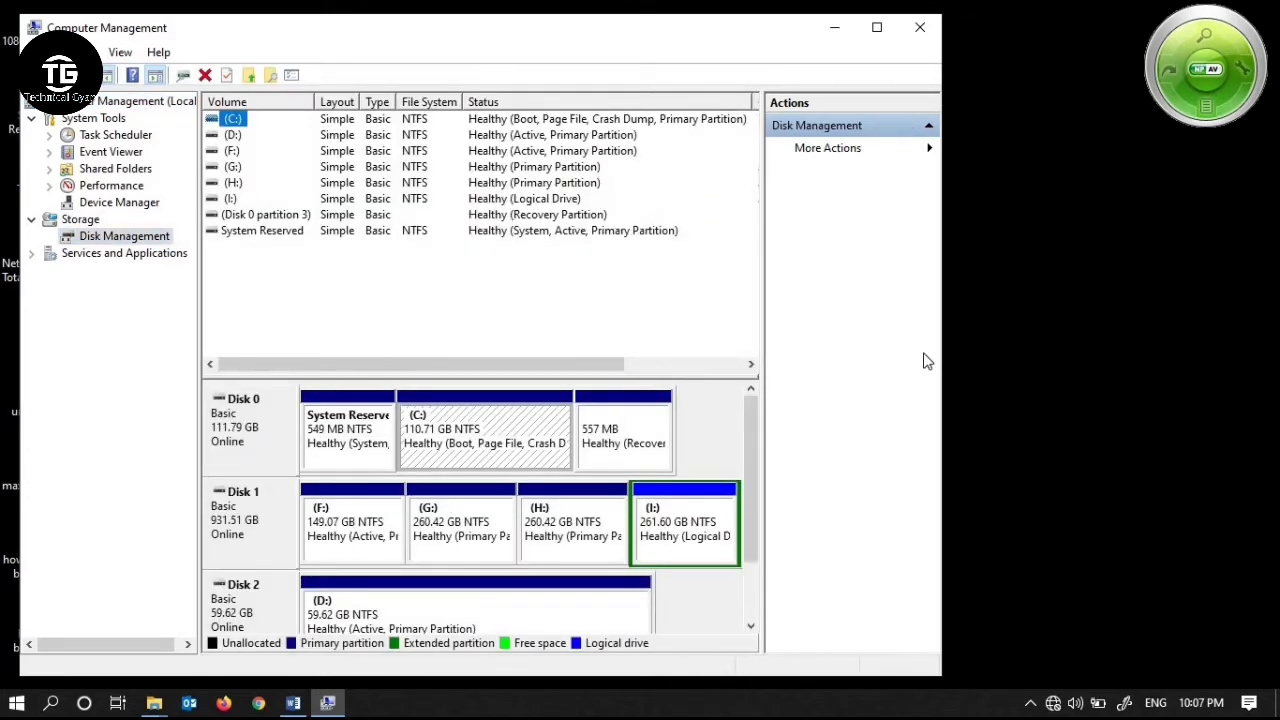
left_click(877, 28)
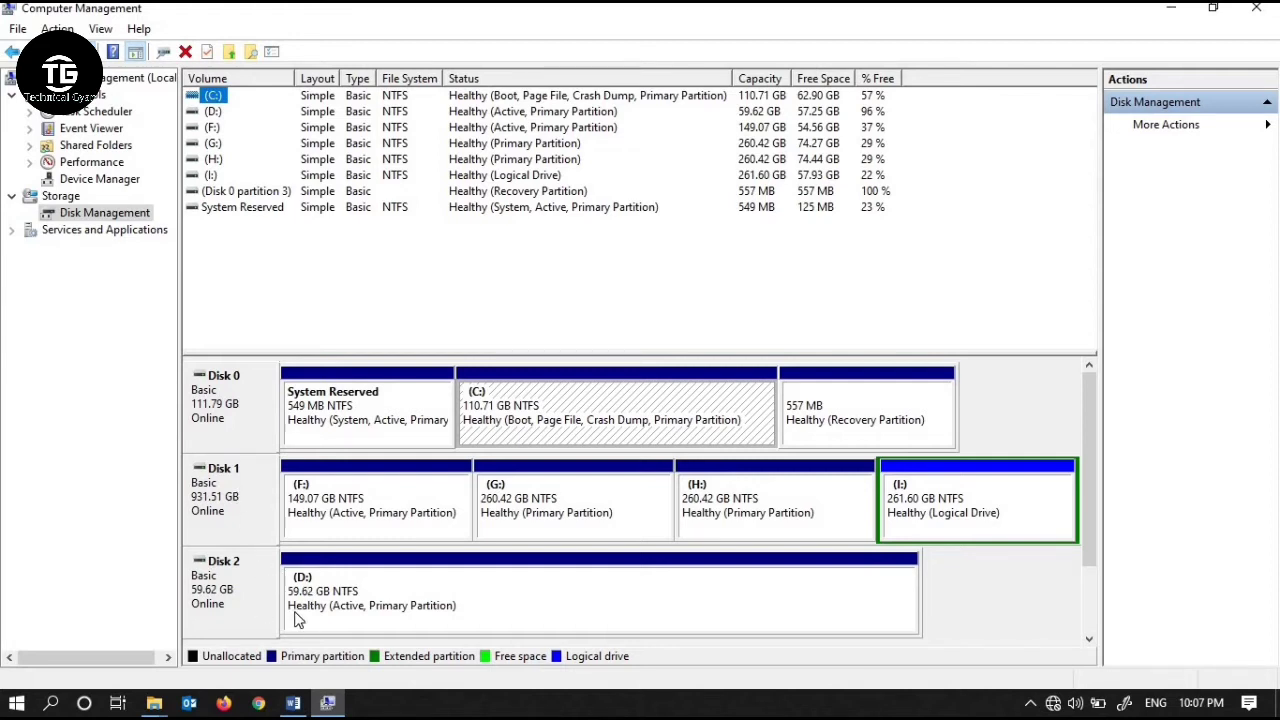
left_click(267, 580)
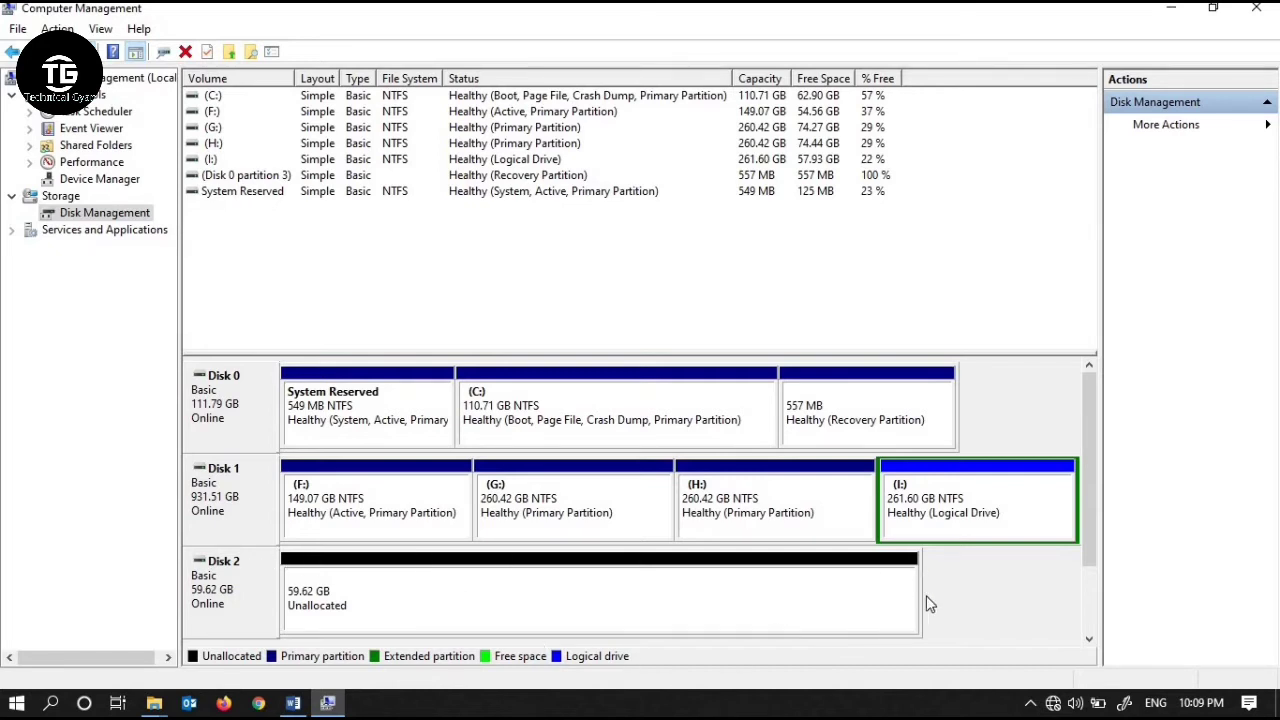
Start a new simple volume in Disk 2's unallocated space, using the full size of 61048 MB.
left_click(577, 604)
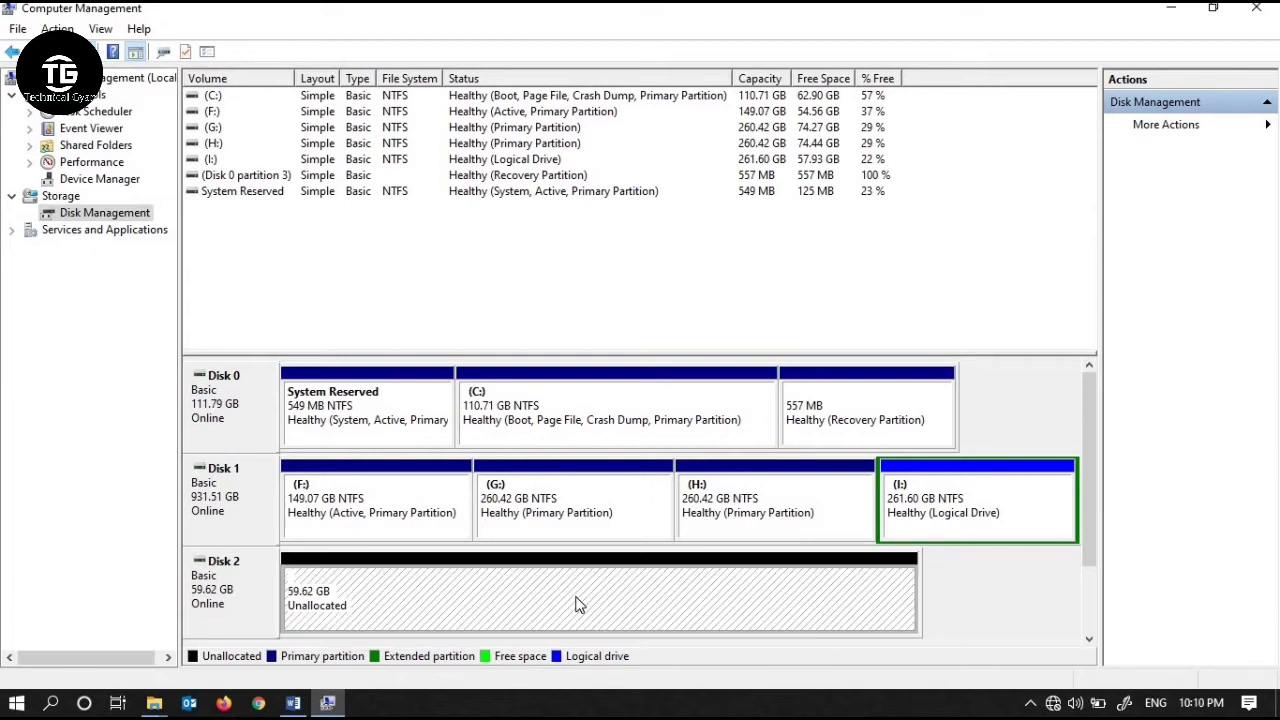
right_click(472, 586)
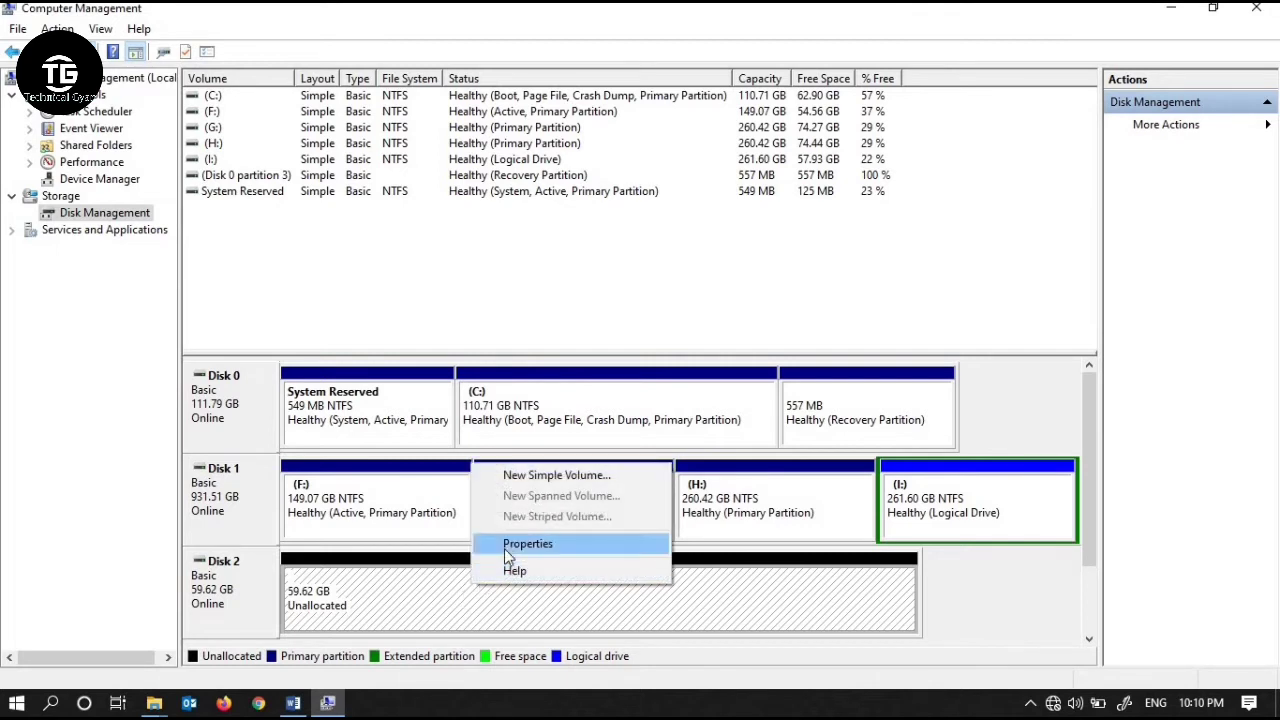
left_click(556, 476)
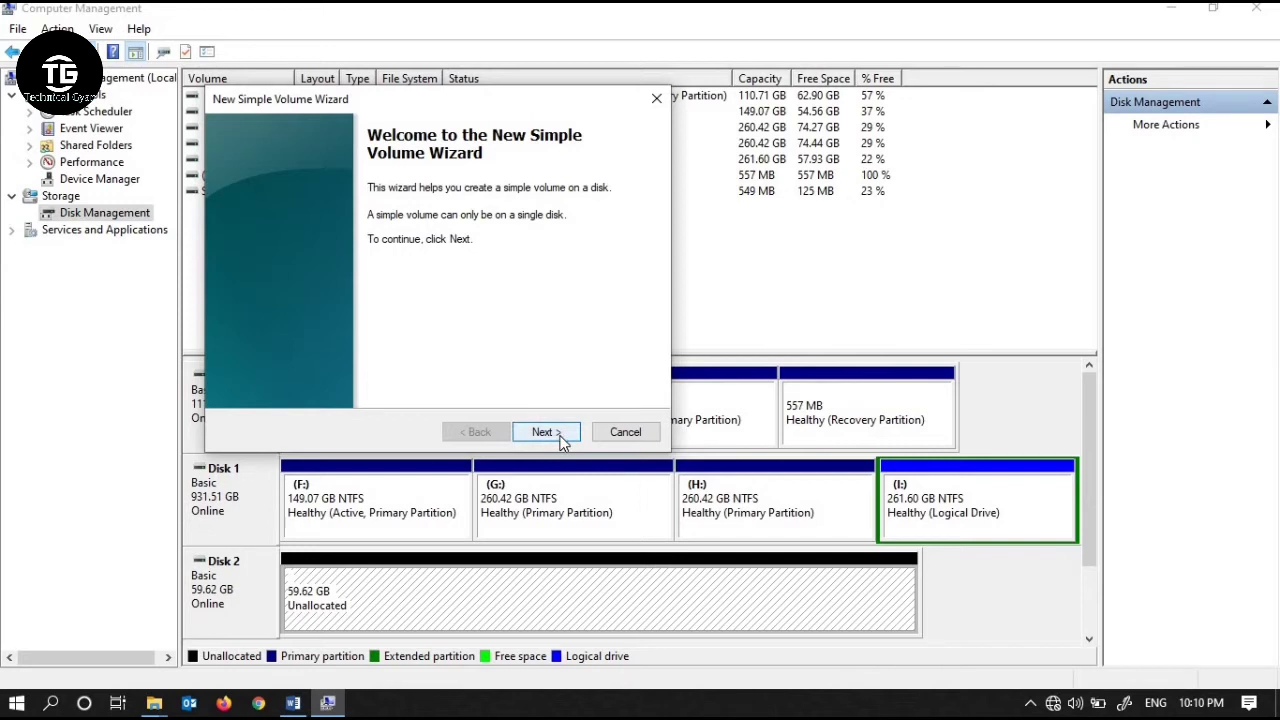
left_click(561, 438)
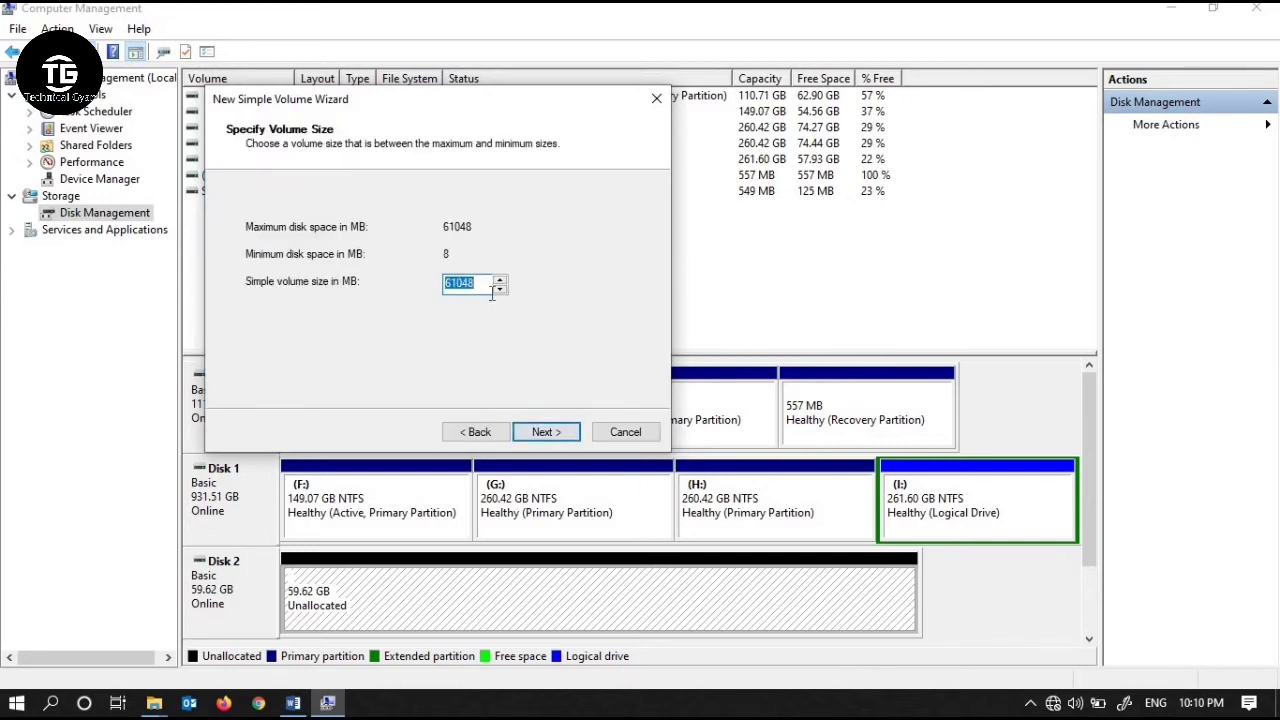
left_click_drag(487, 286, 435, 289)
left_click(562, 440)
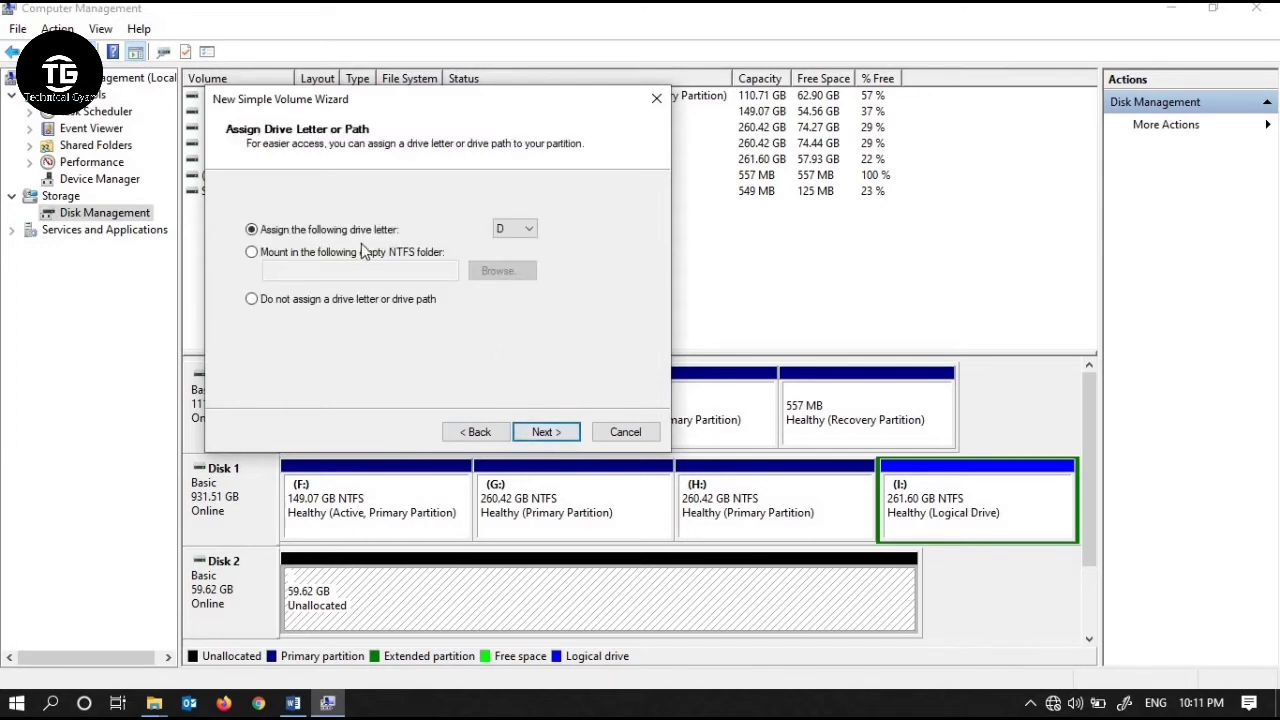
Assign drive letter D to the new volume.
left_click(530, 232)
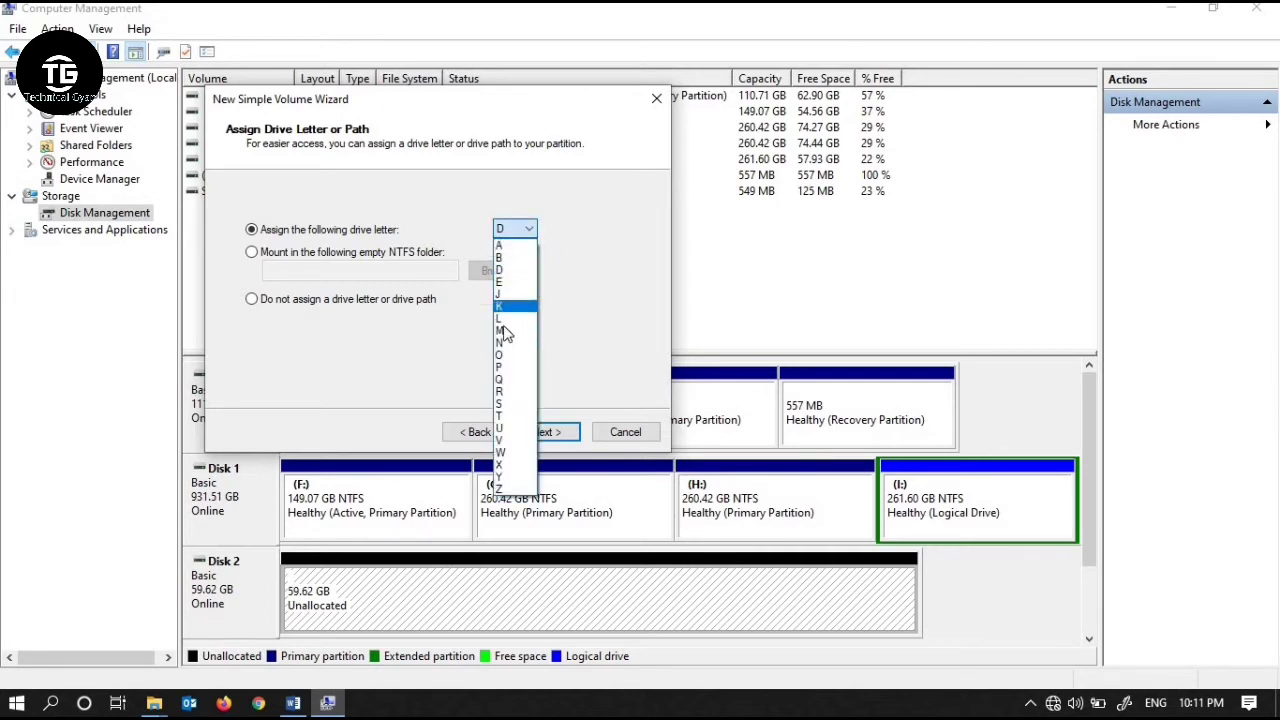
left_click(502, 272)
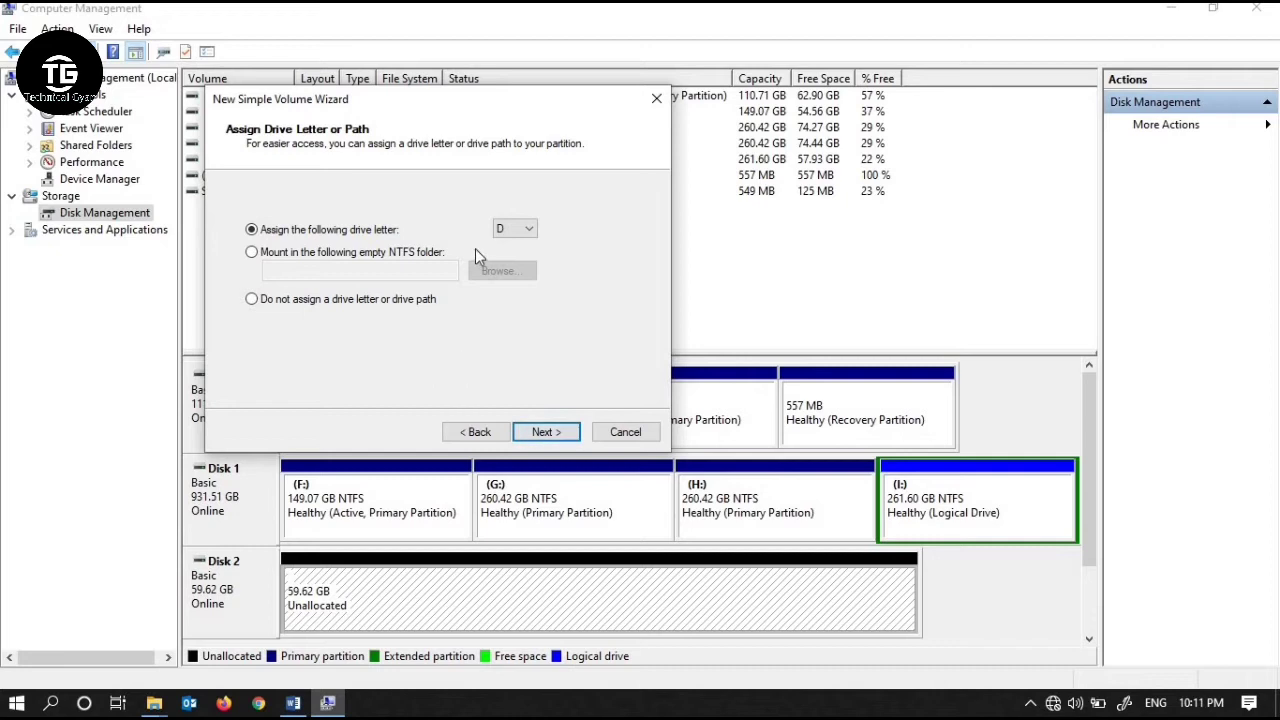
left_click(568, 434)
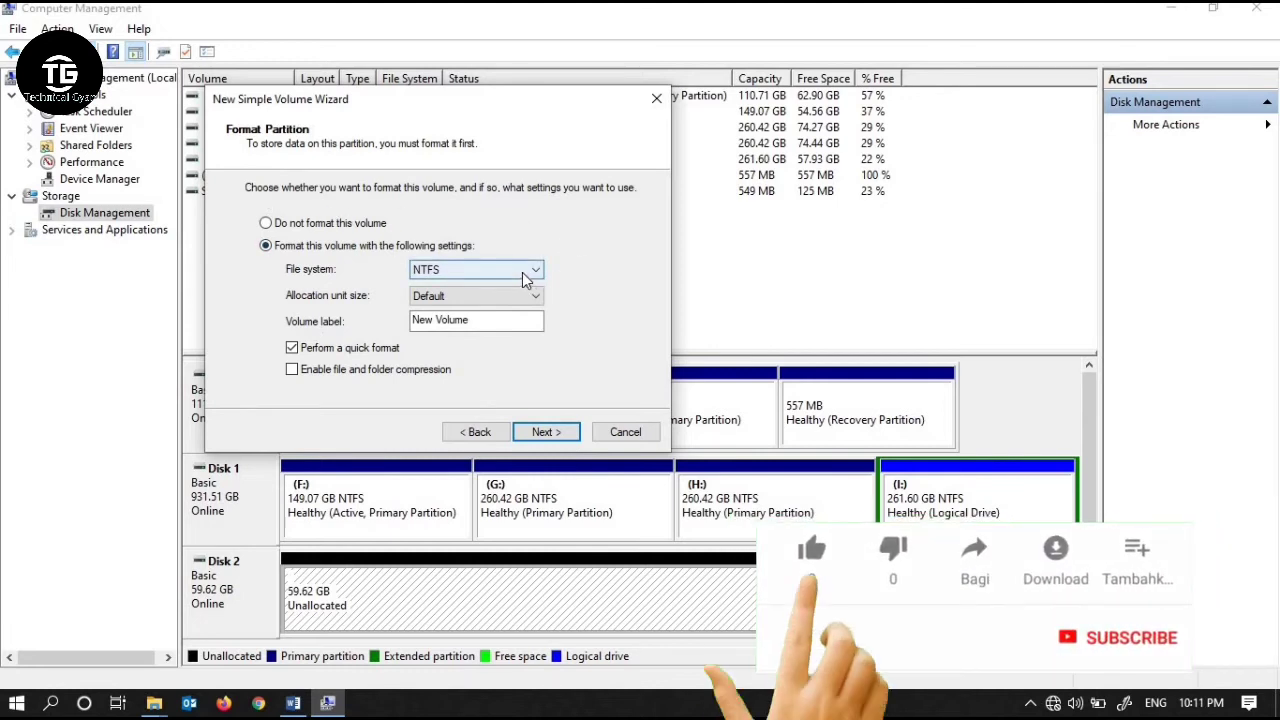
Format the new volume as NTFS with default allocation size and quick format, and complete the wizard.
left_click(527, 278)
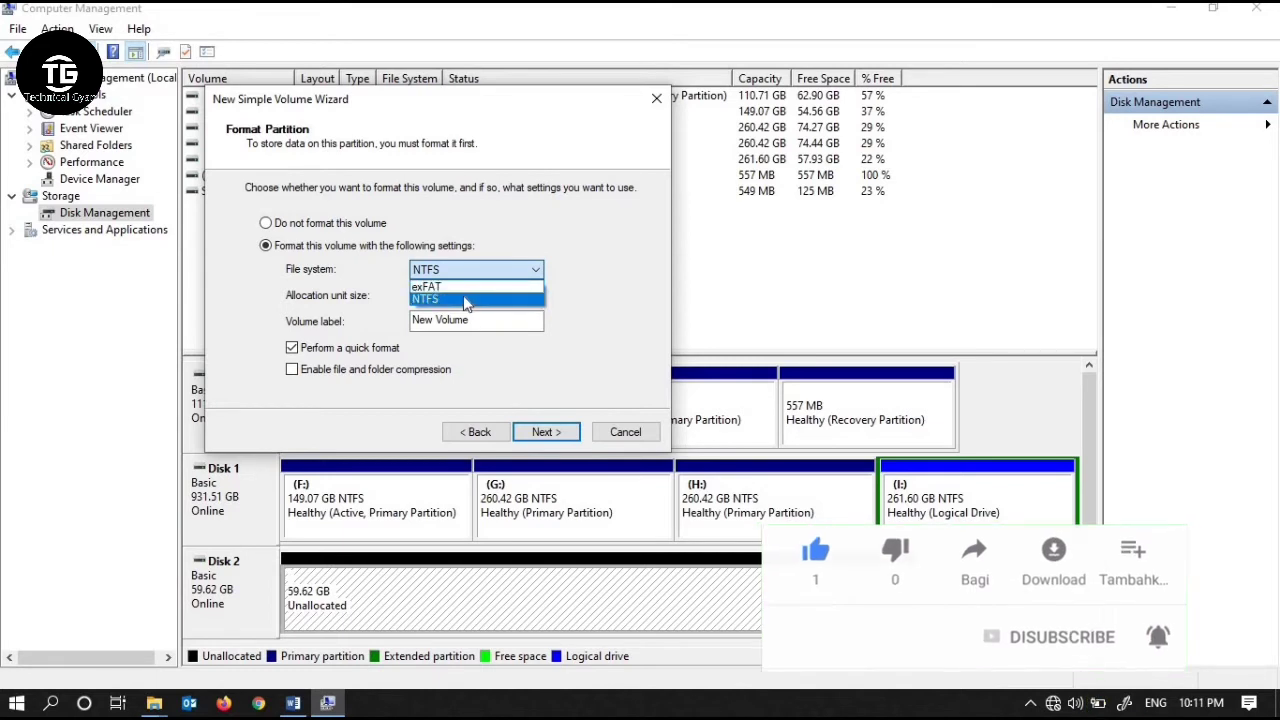
left_click(464, 300)
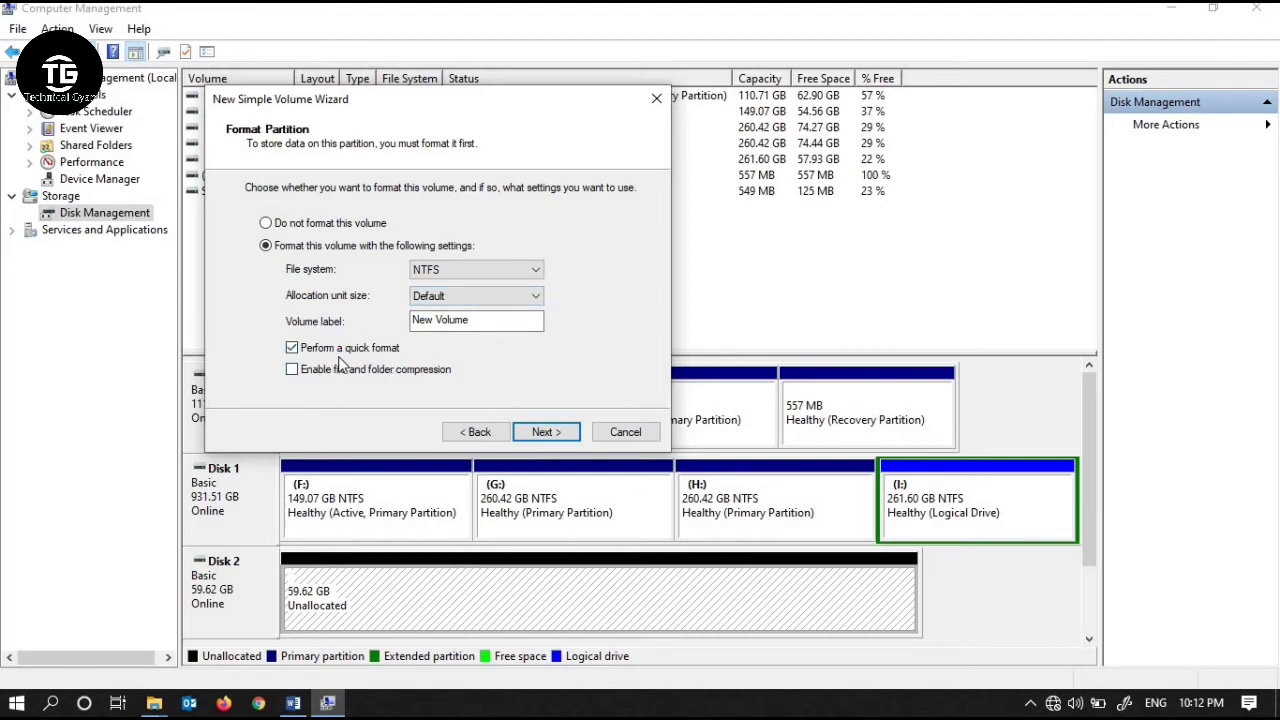
left_click(547, 436)
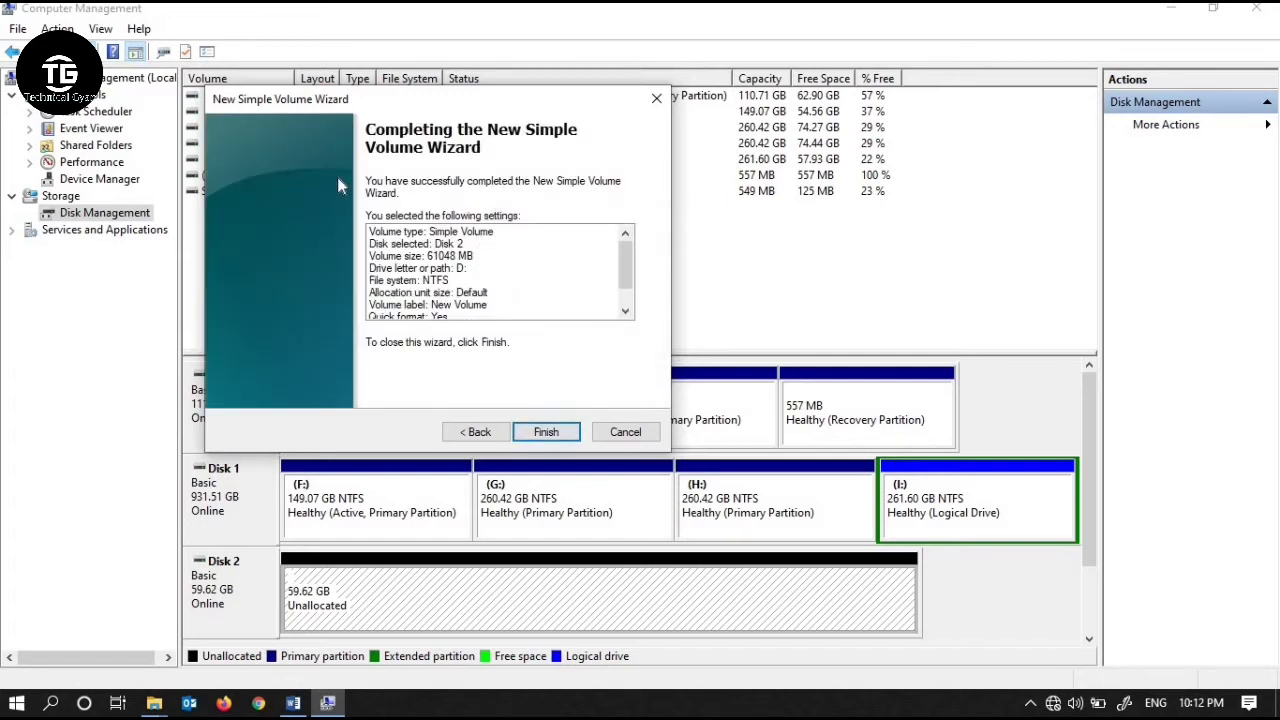
left_click(549, 432)
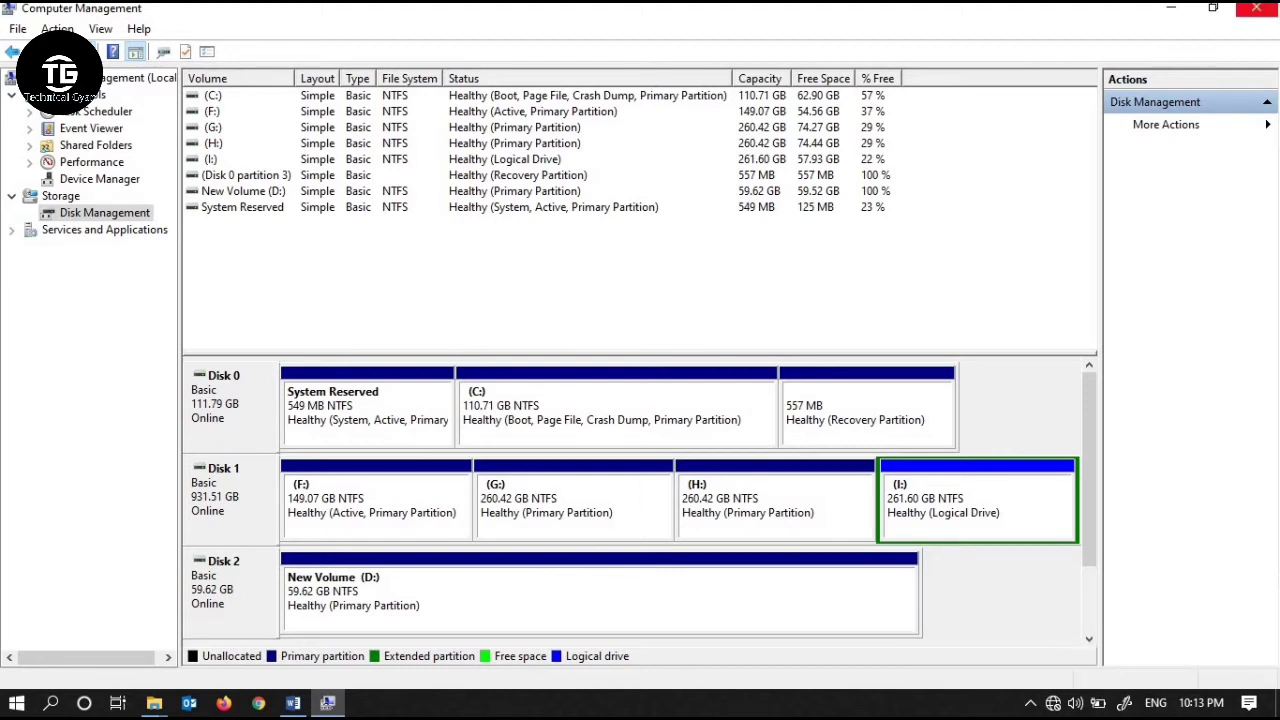
Open This PC in a maximized window from the desktop and look into the New Volume (D:) drive.
left_click(1177, 15)
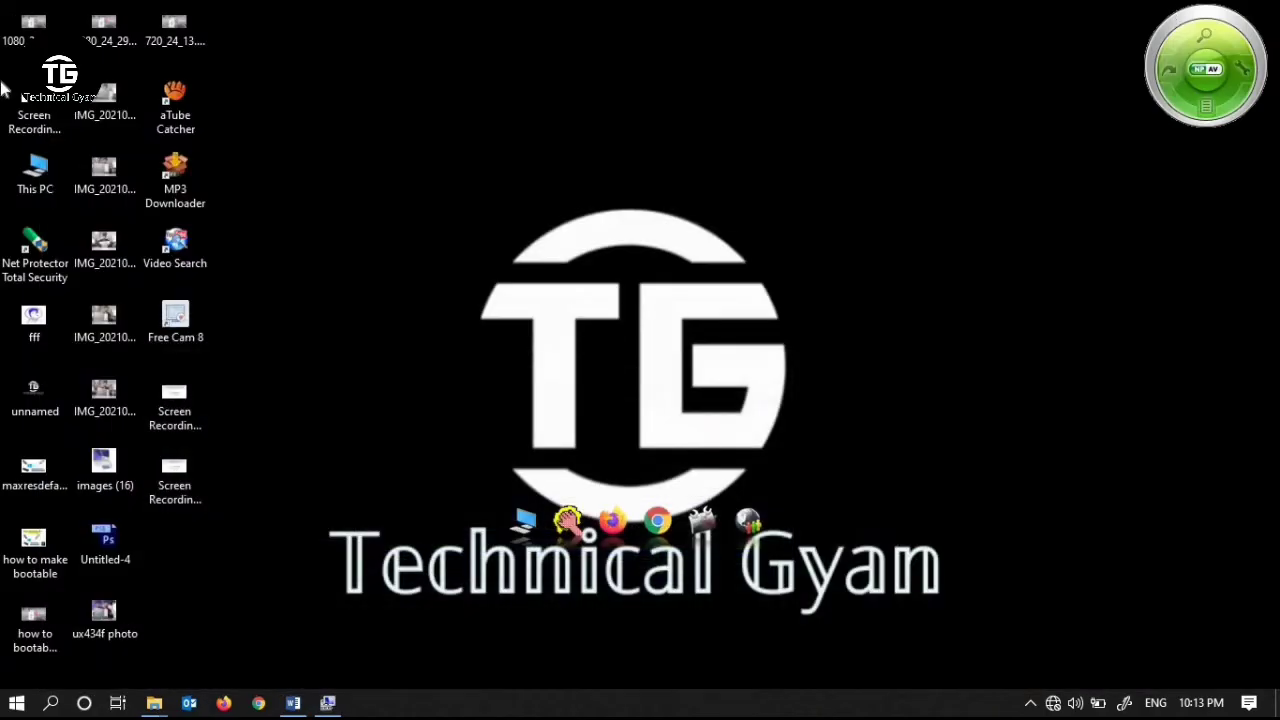
double_click(33, 175)
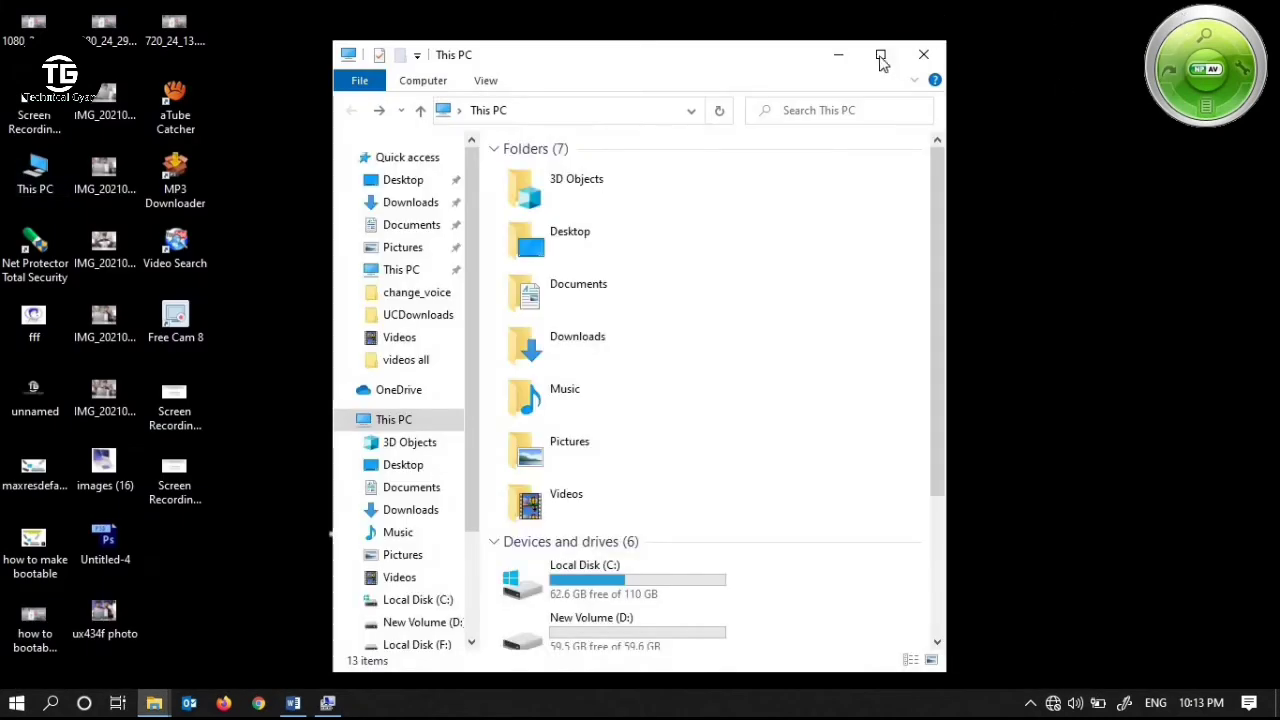
left_click(880, 57)
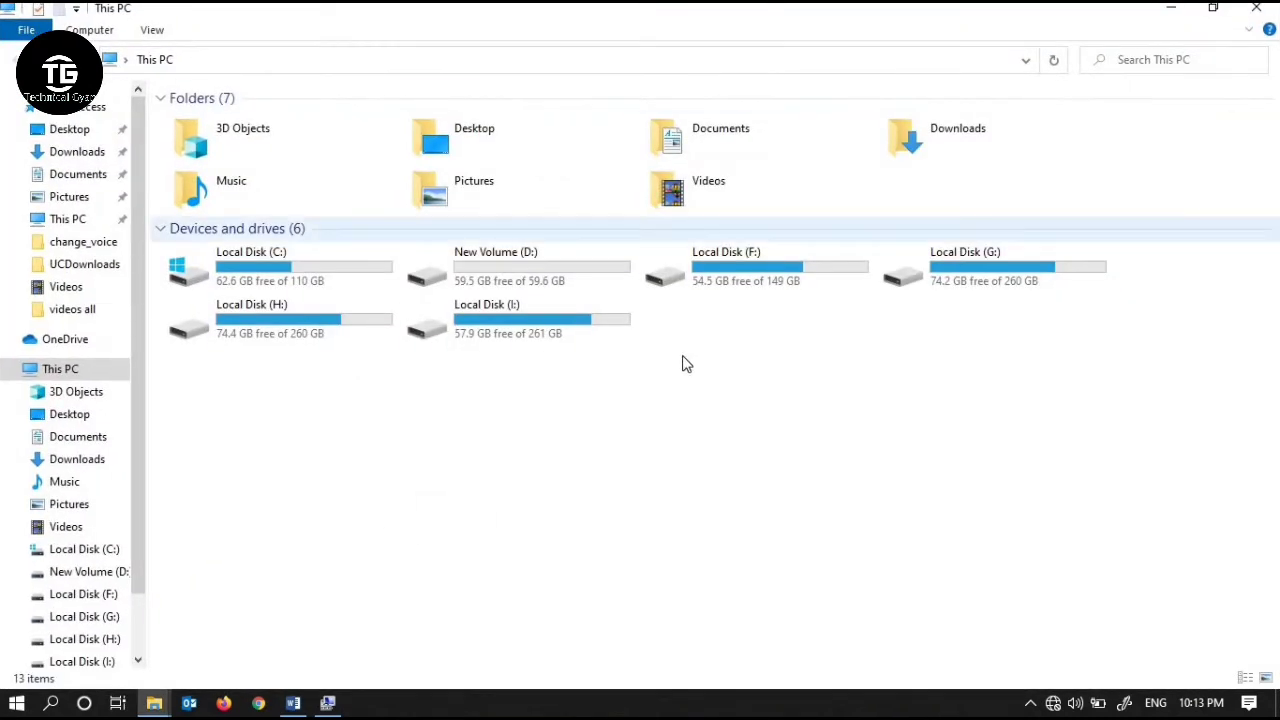
double_click(520, 272)
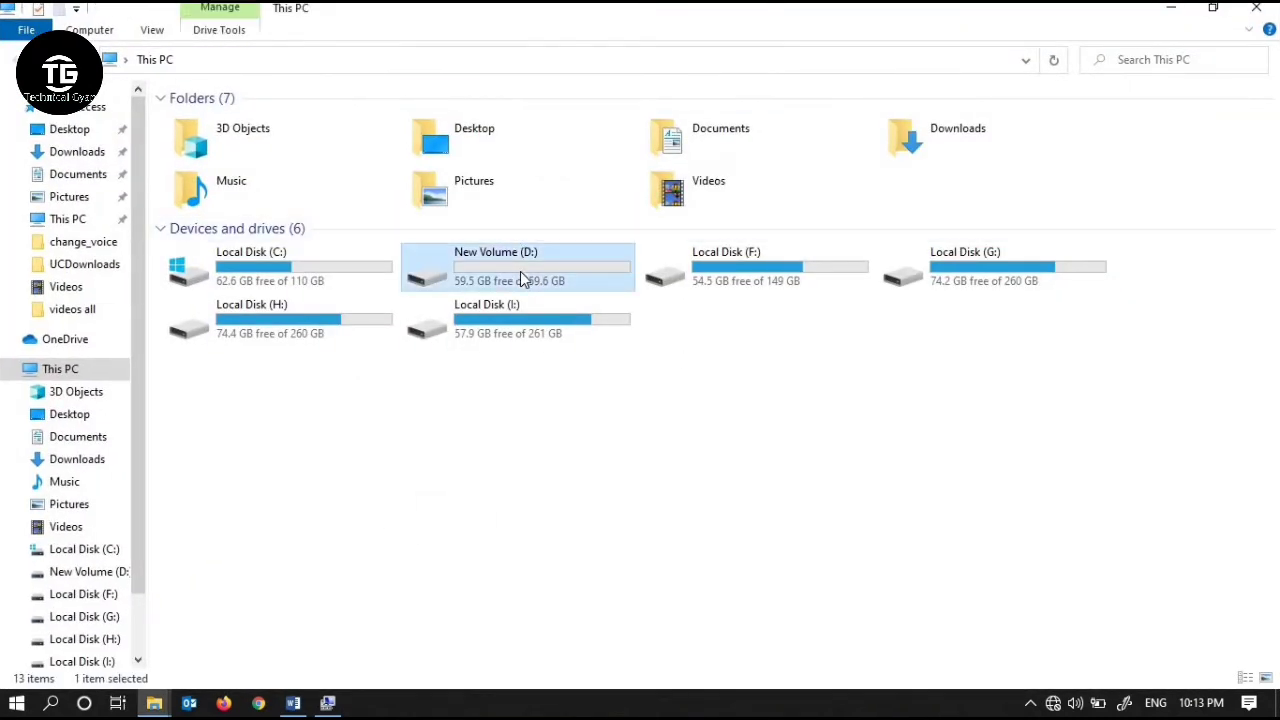
left_click(20, 60)
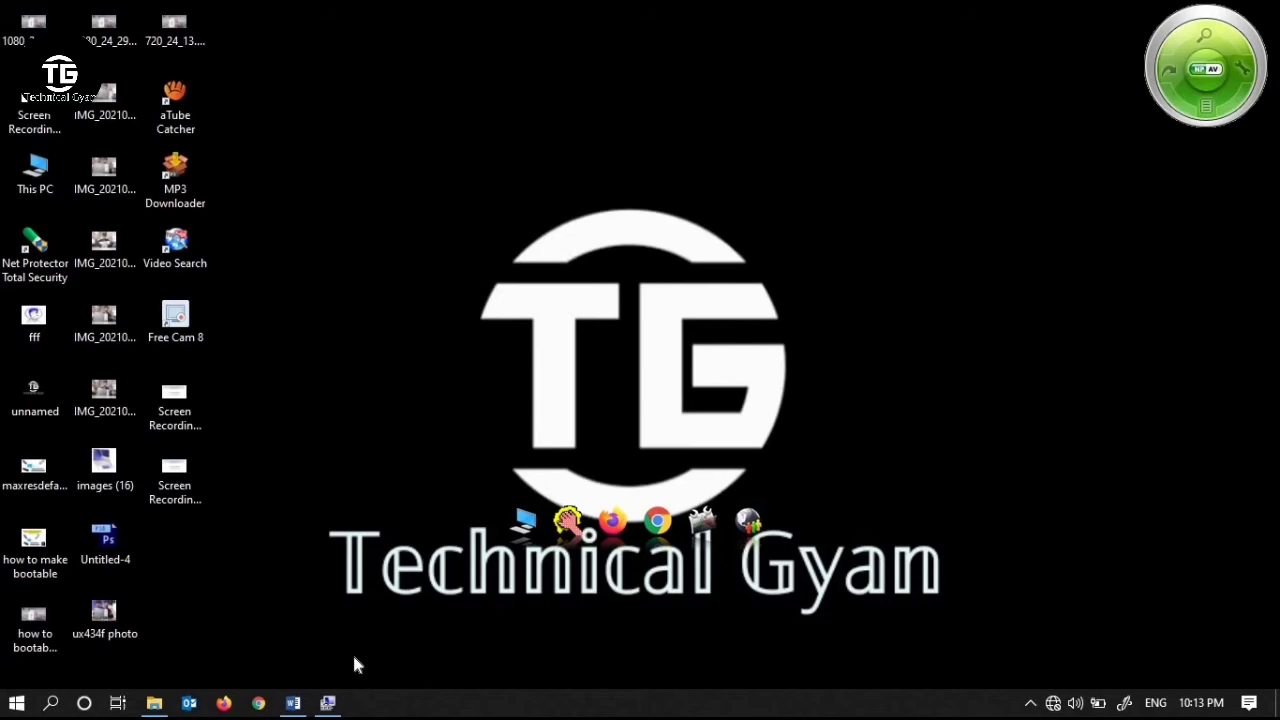
Switch back to Computer Management and review the actions available for New Volume (D:) on Disk 2.
left_click(327, 703)
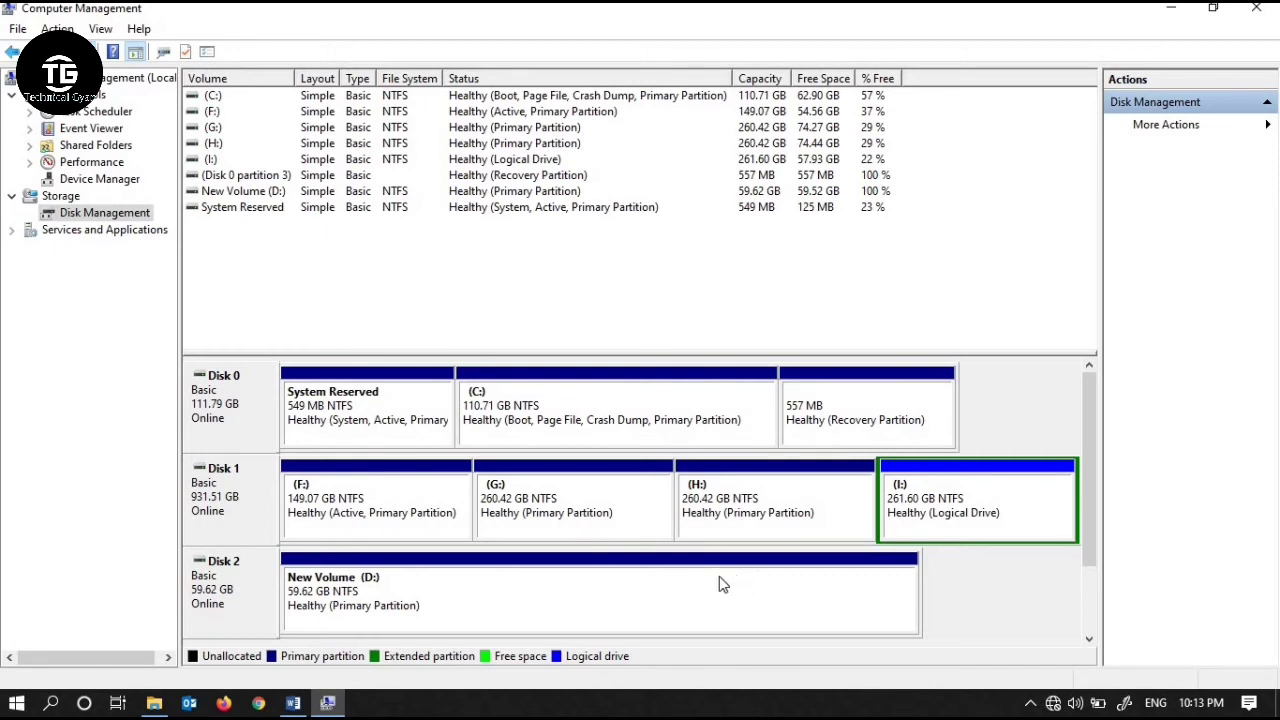
right_click(530, 598)
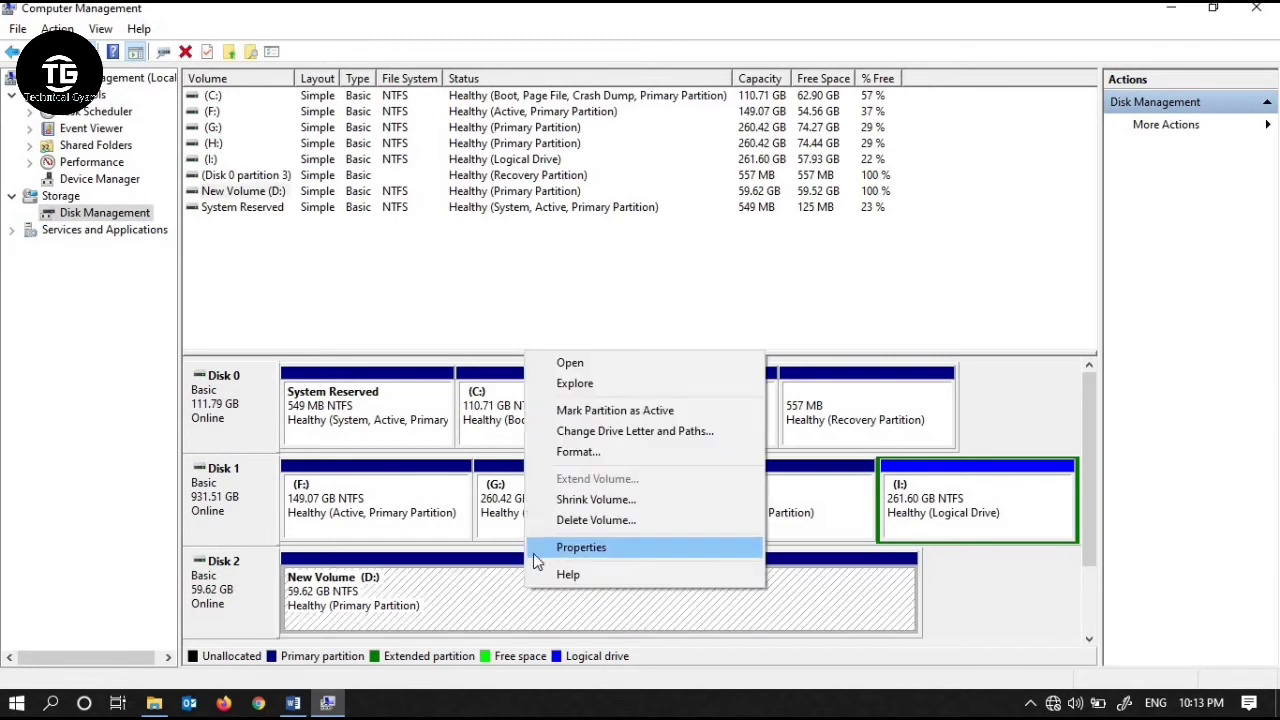
right_click(500, 592)
left_click(494, 590)
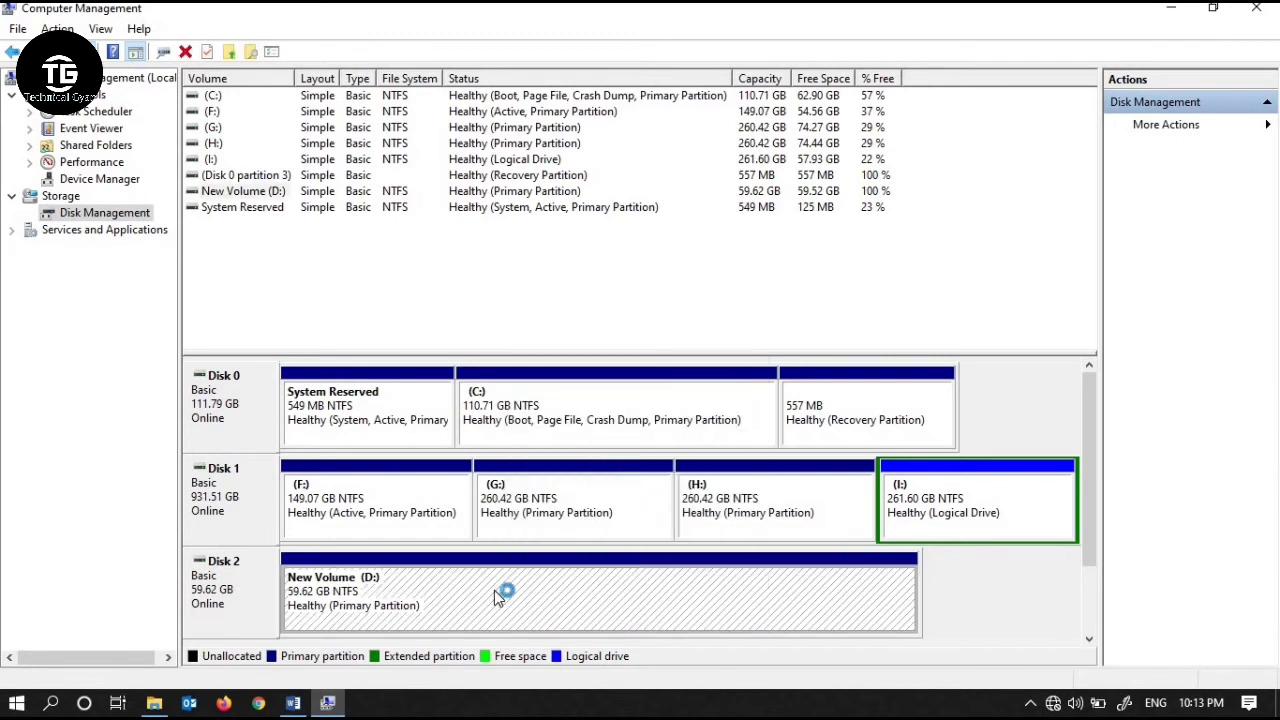
right_click(494, 590)
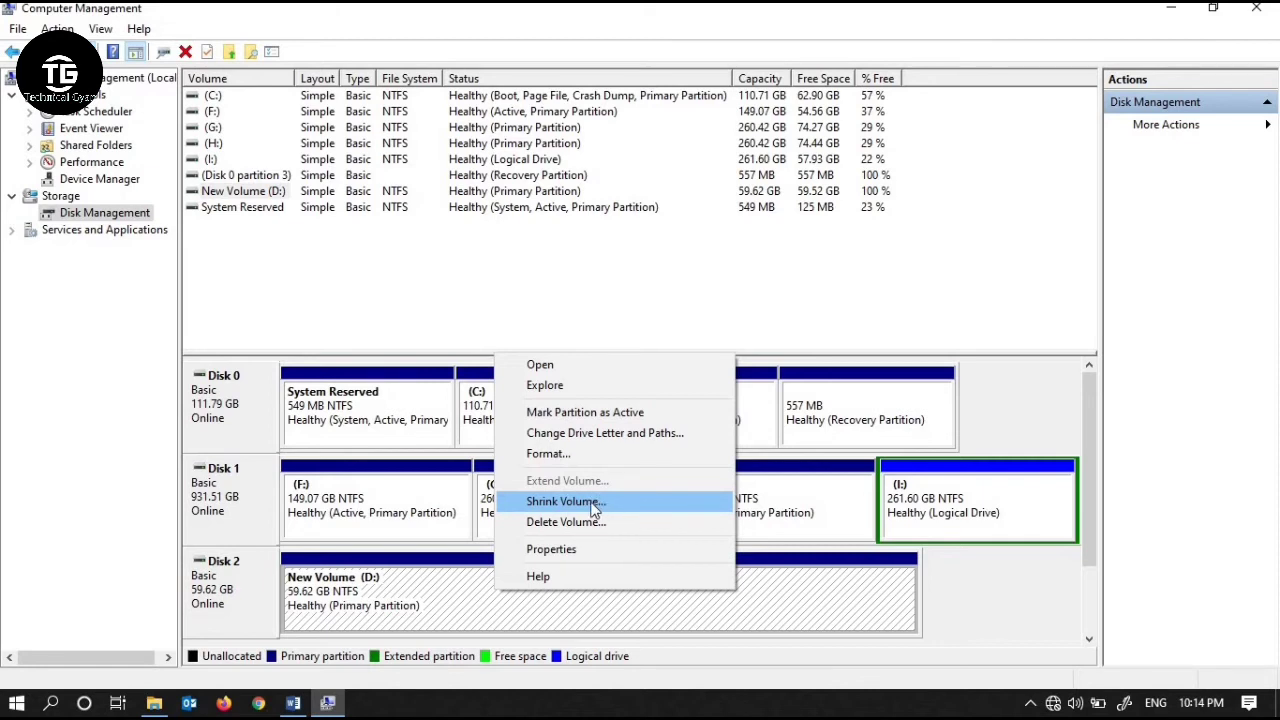
left_click(480, 545)
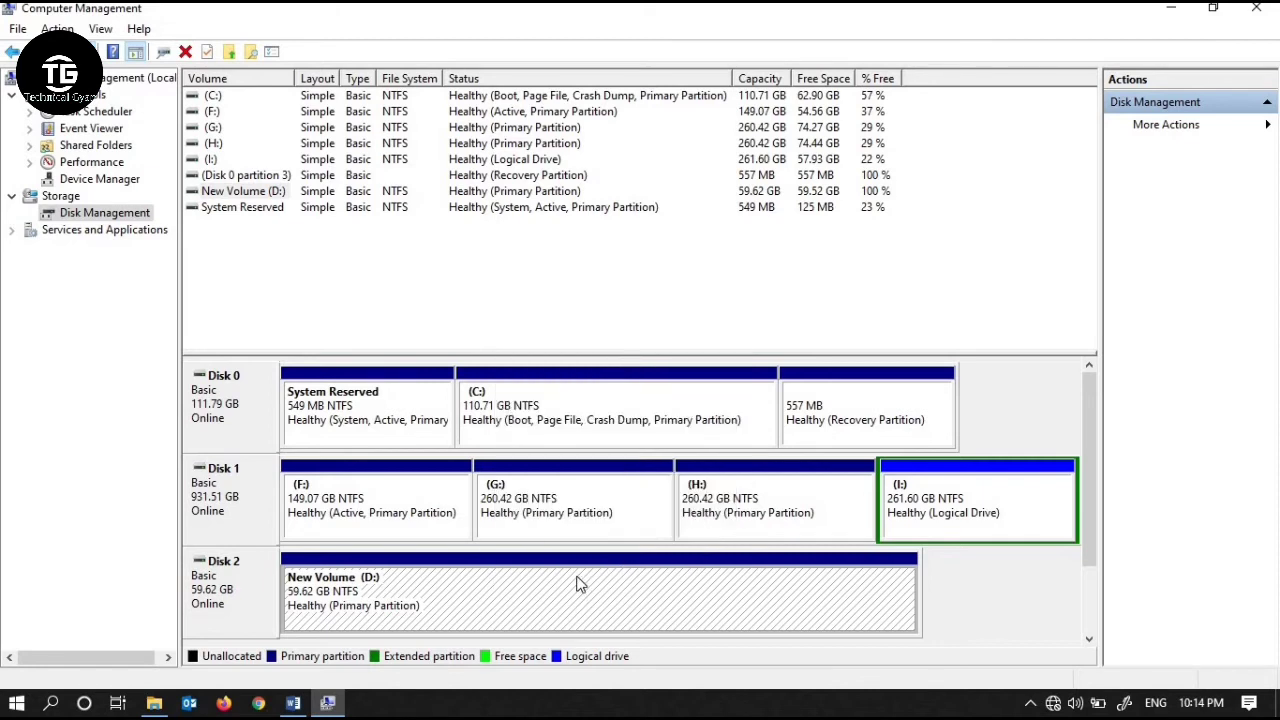
Shrink New Volume (D:) on Disk 2 by 30000 MB.
right_click(577, 584)
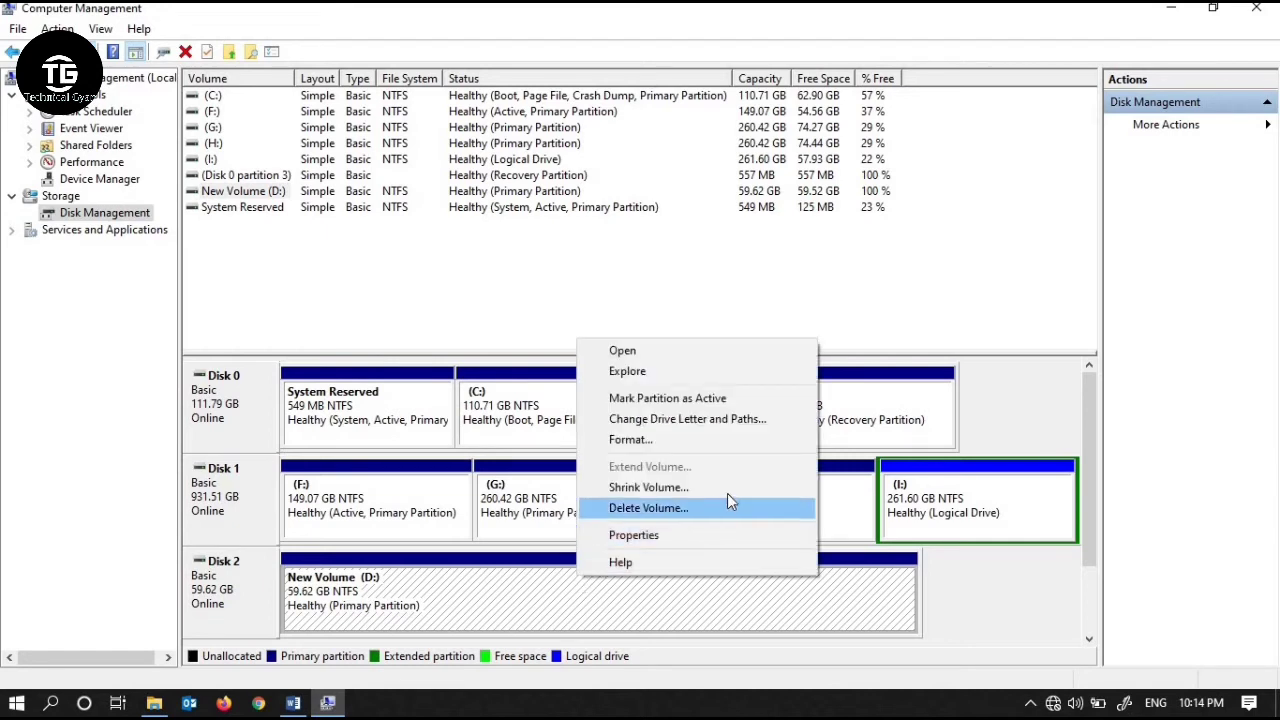
left_click(676, 490)
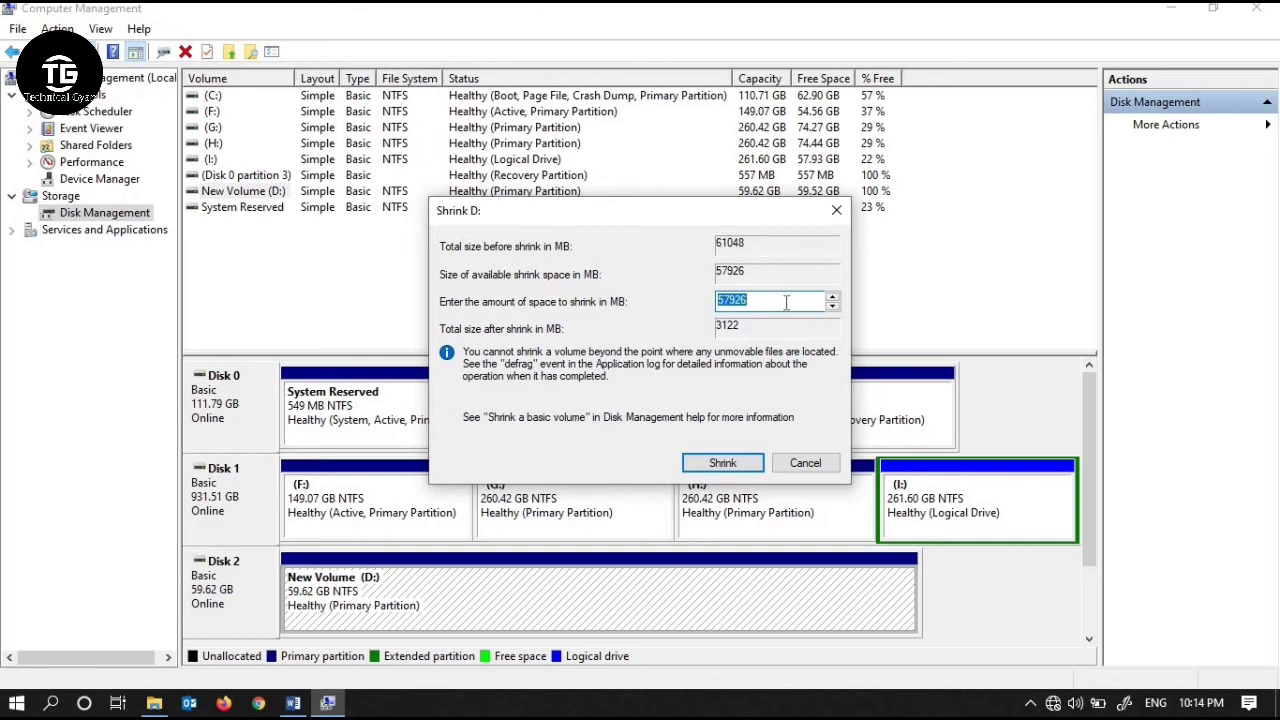
left_click_drag(686, 213, 716, 223)
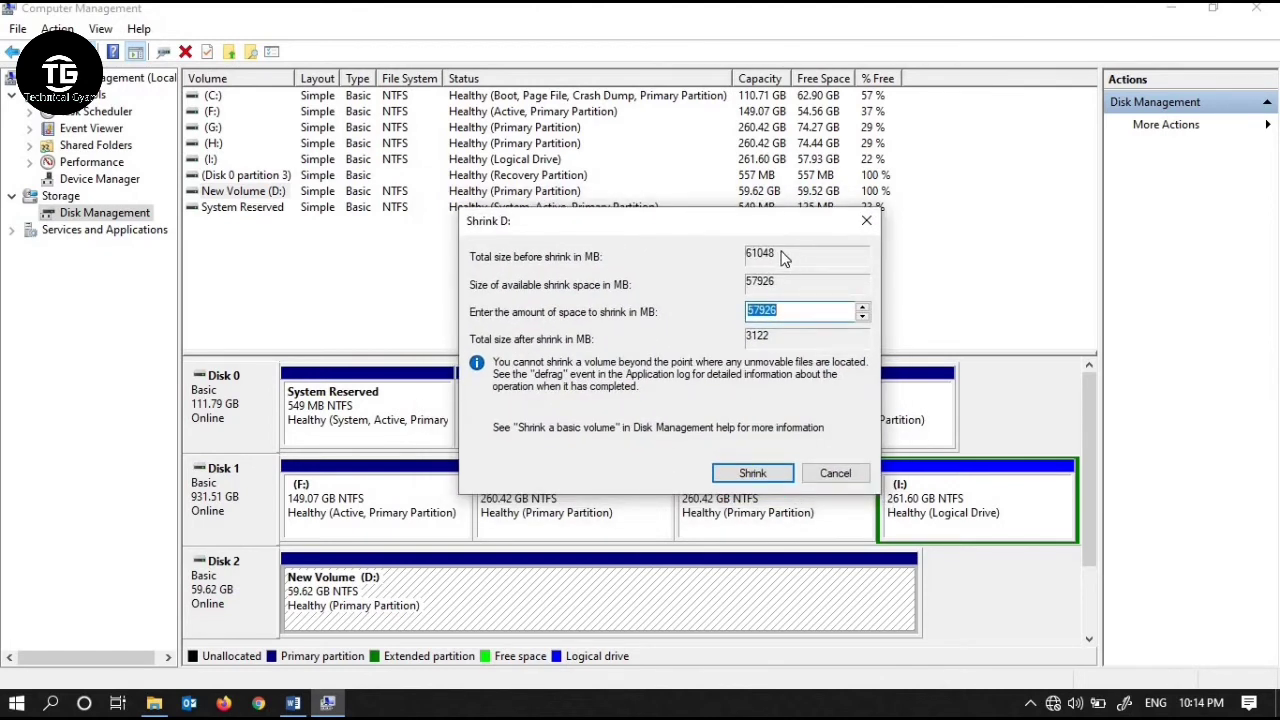
key("BackSpace")
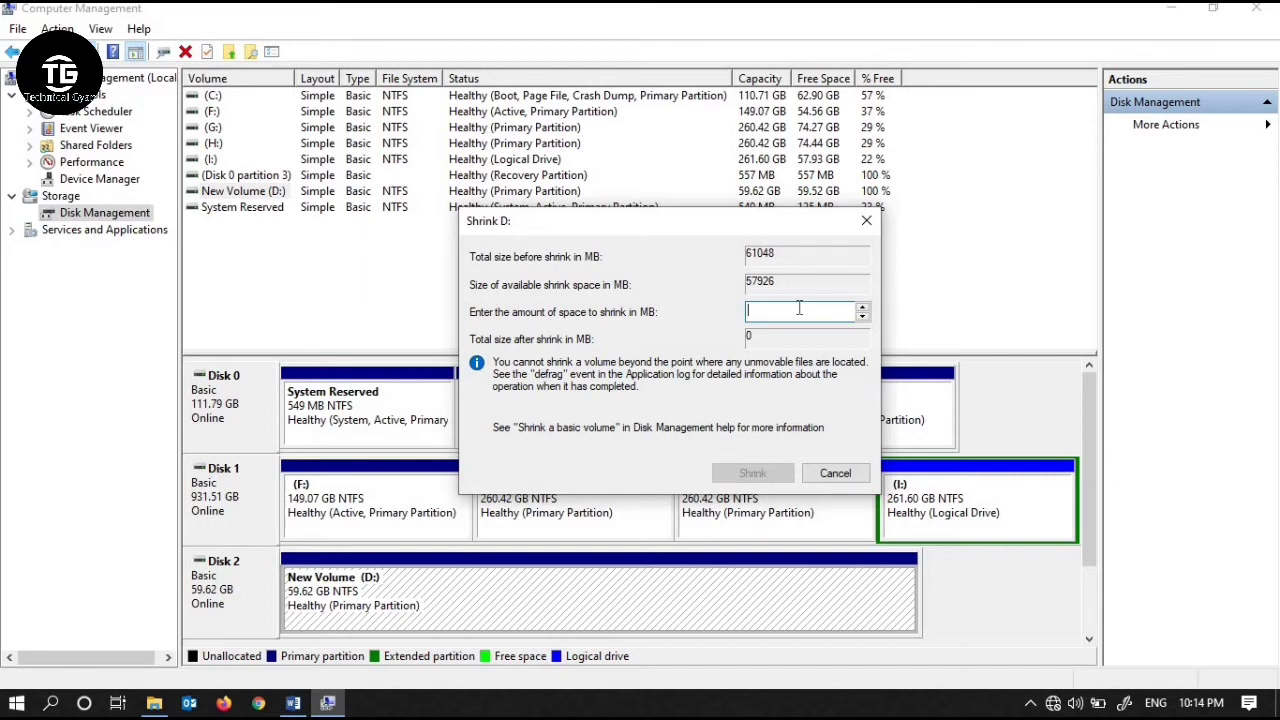
type("30000")
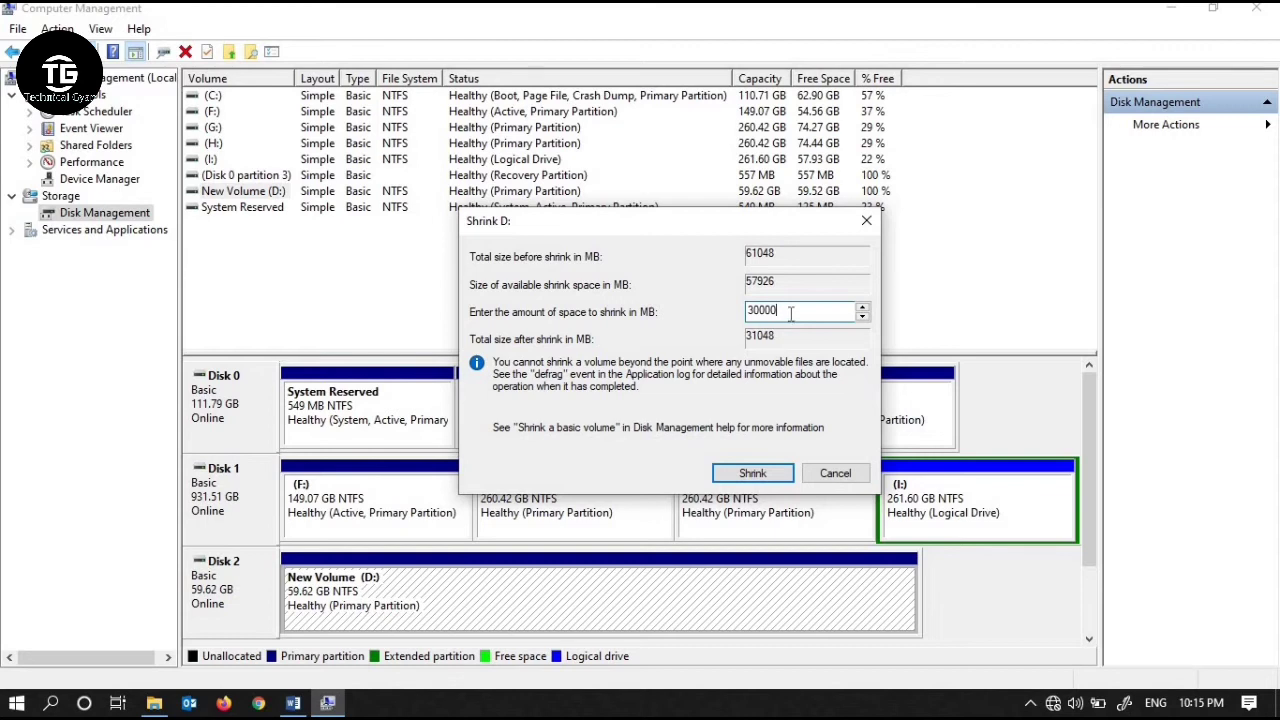
double_click(789, 313)
left_click_drag(785, 312, 745, 312)
left_click(755, 474)
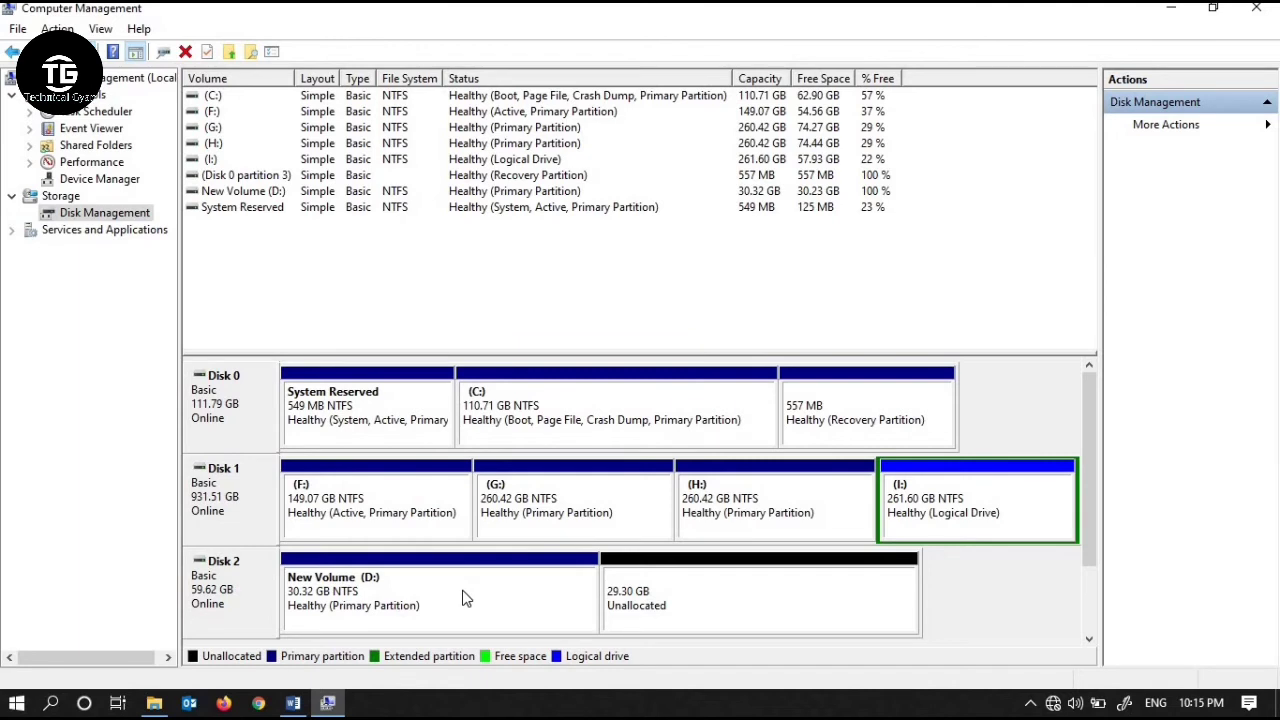
Begin a new simple volume in the unallocated space on Disk 2 with a size of 29999 MB.
left_click(411, 588)
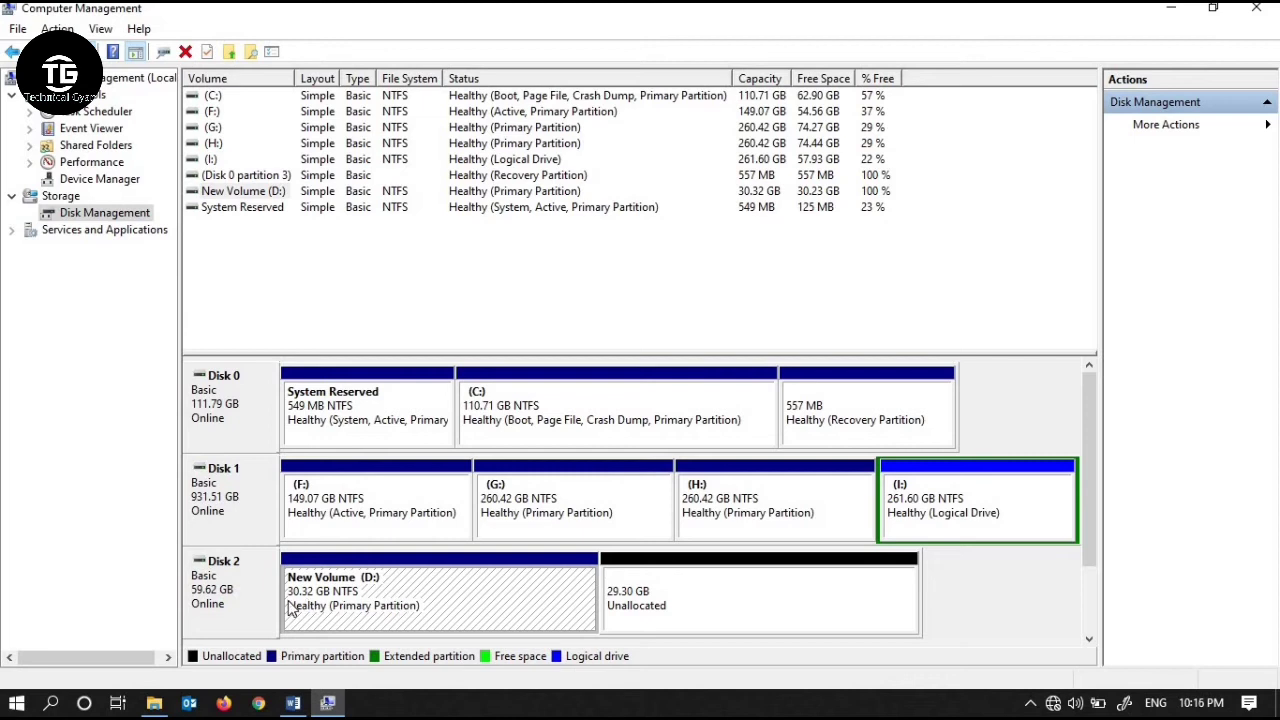
left_click(719, 583)
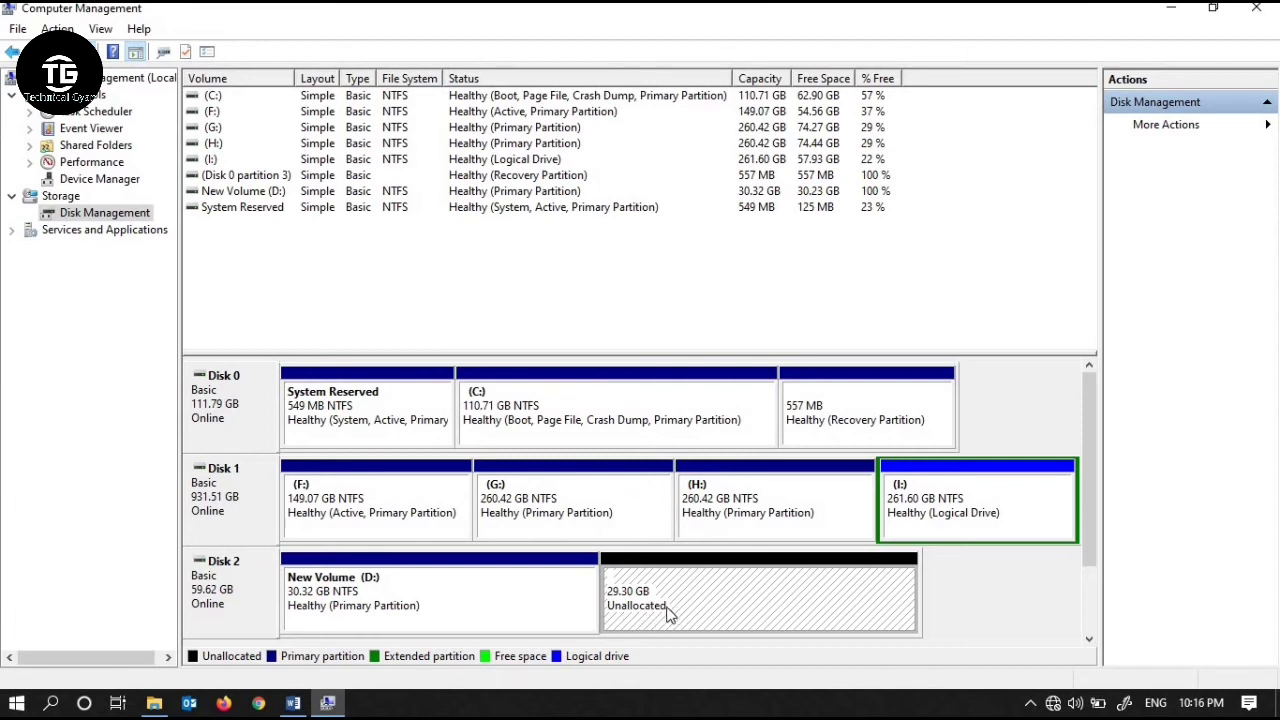
right_click(735, 590)
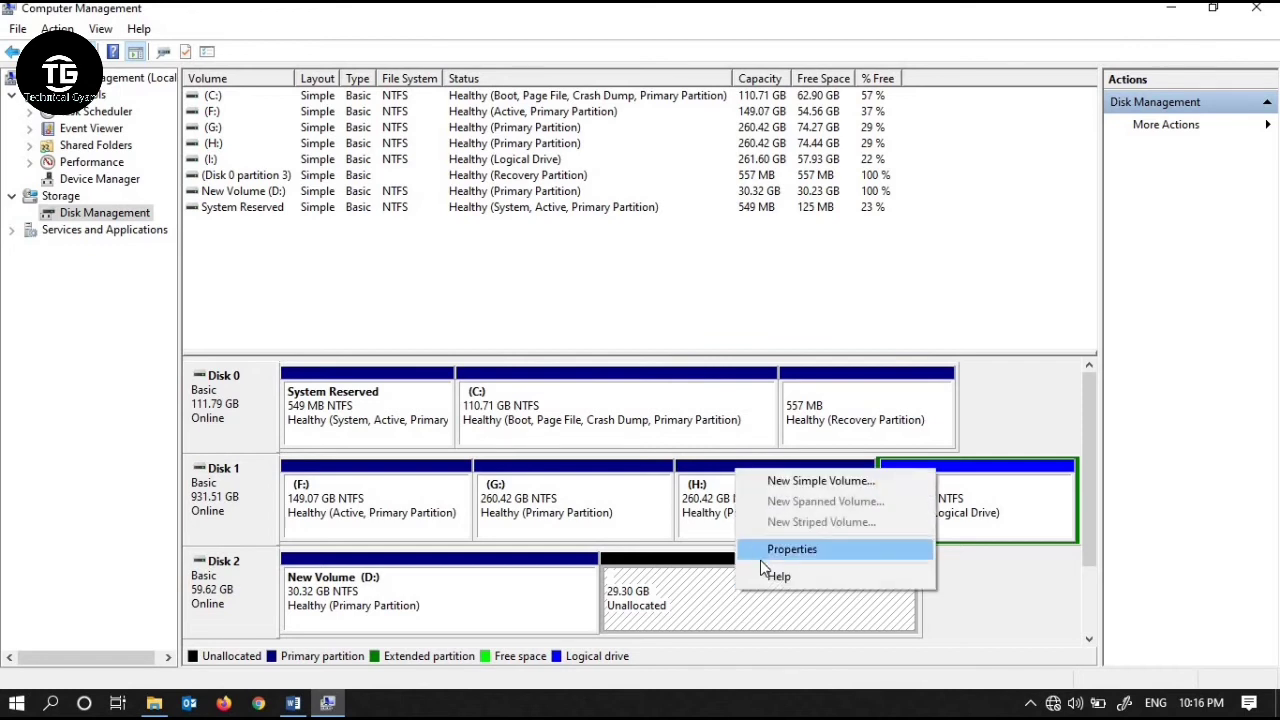
left_click(810, 484)
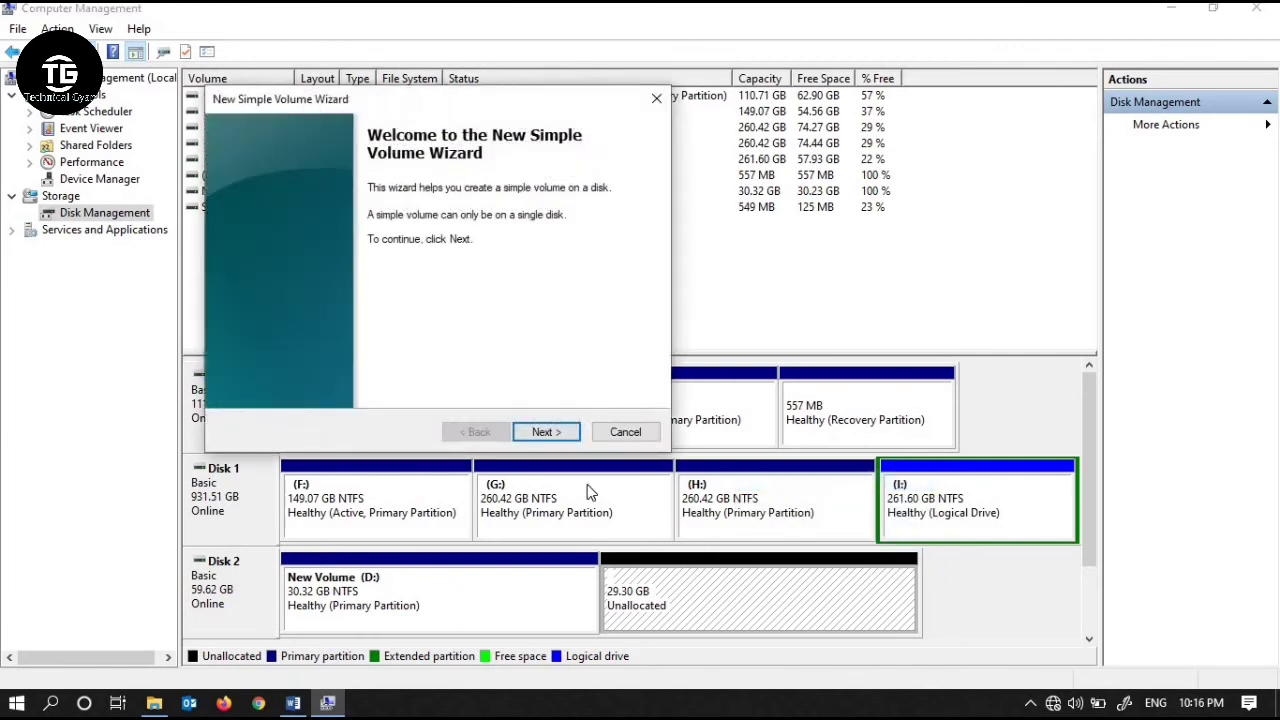
left_click(547, 432)
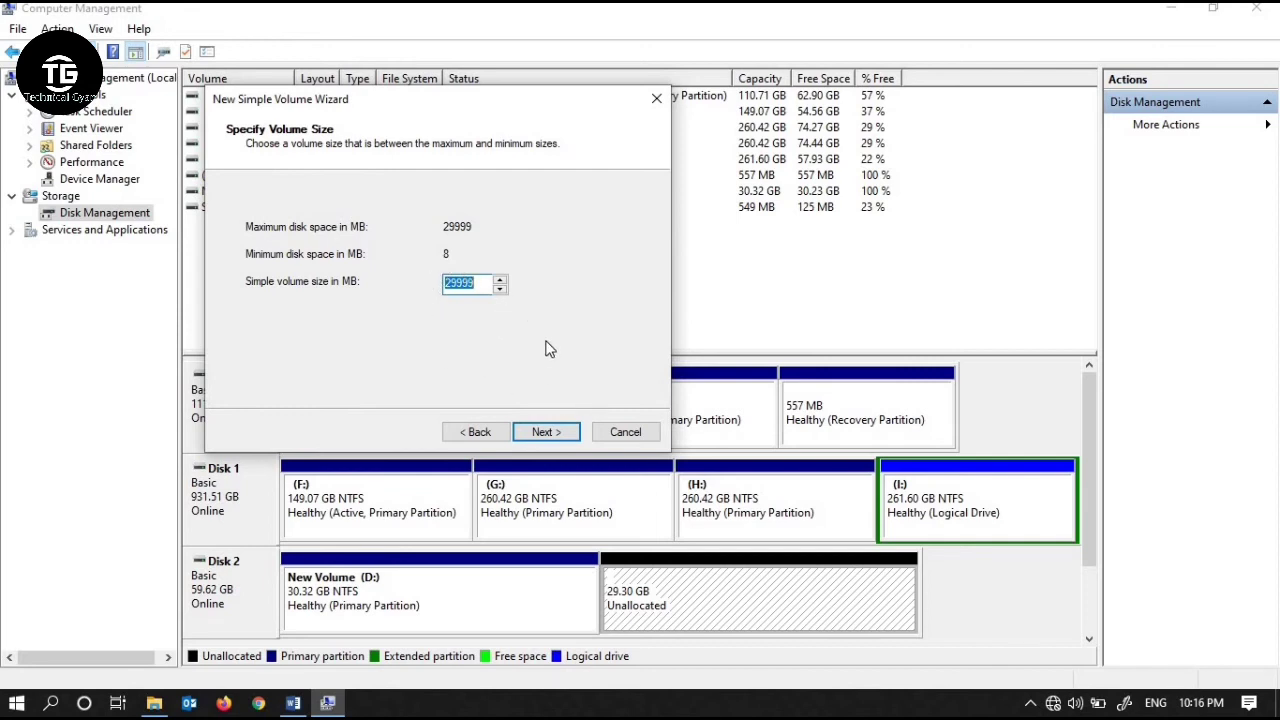
left_click(562, 440)
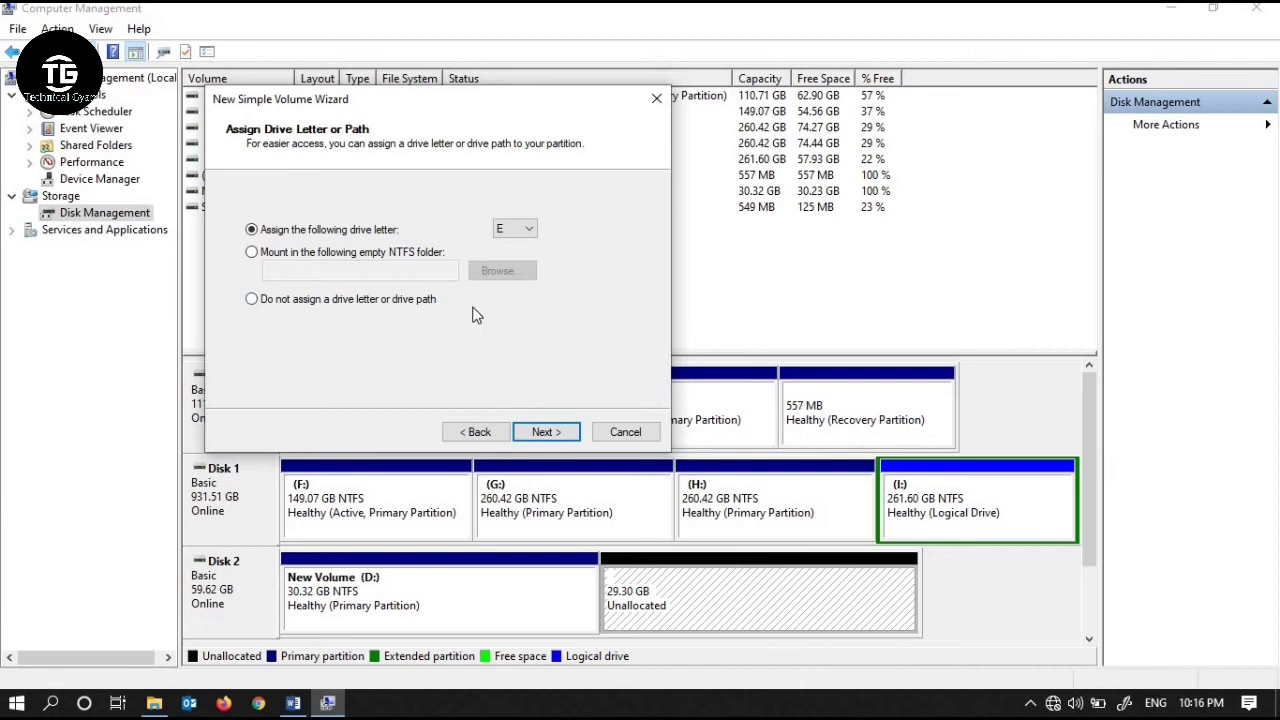
left_click(547, 431)
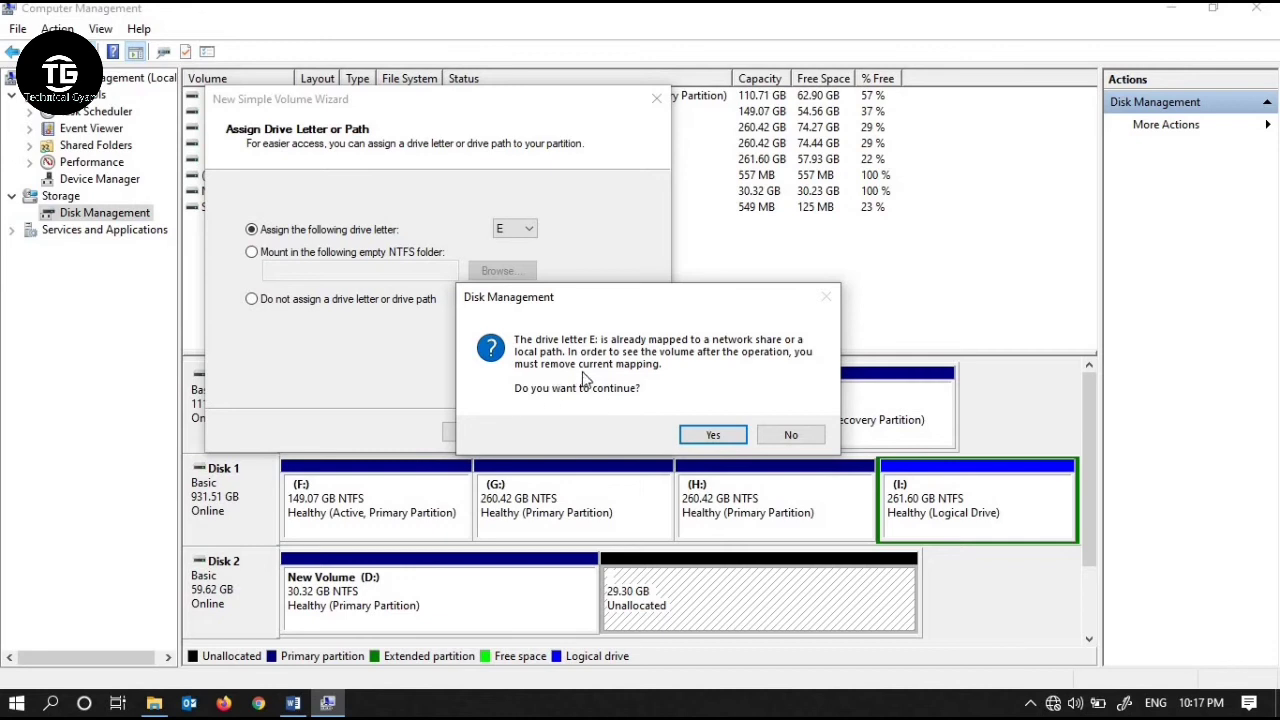
left_click(712, 436)
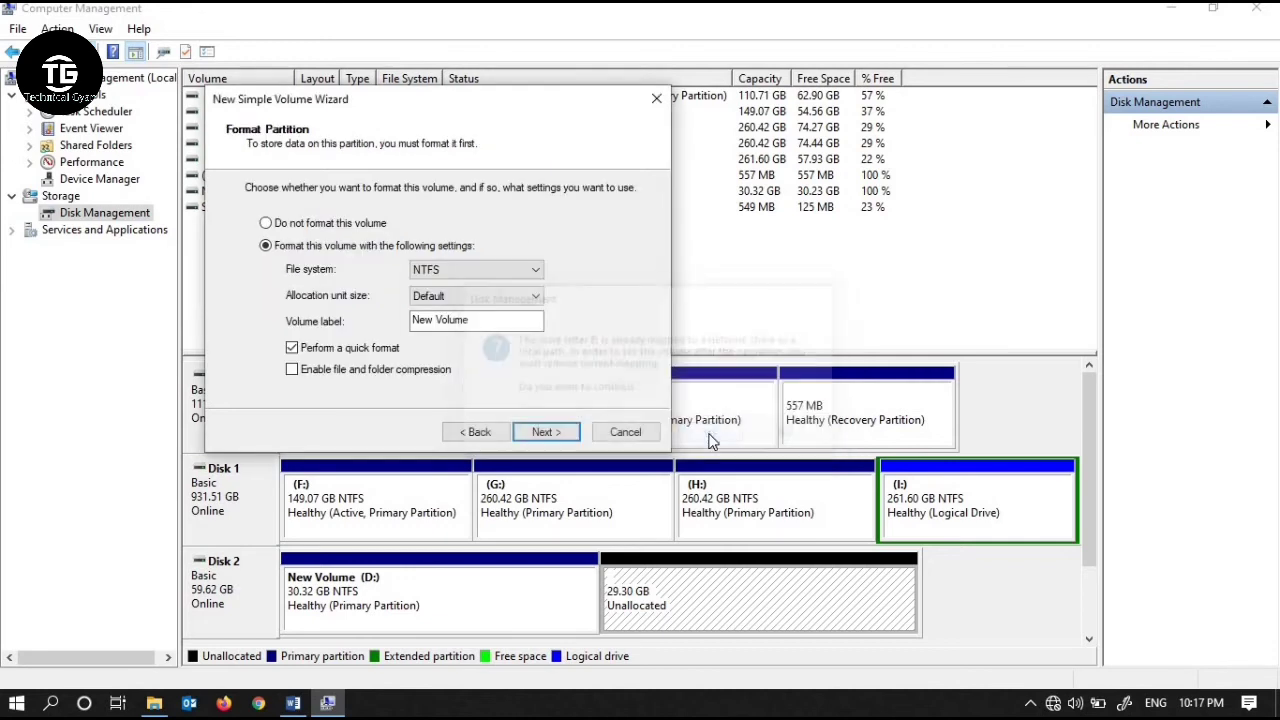
left_click(500, 432)
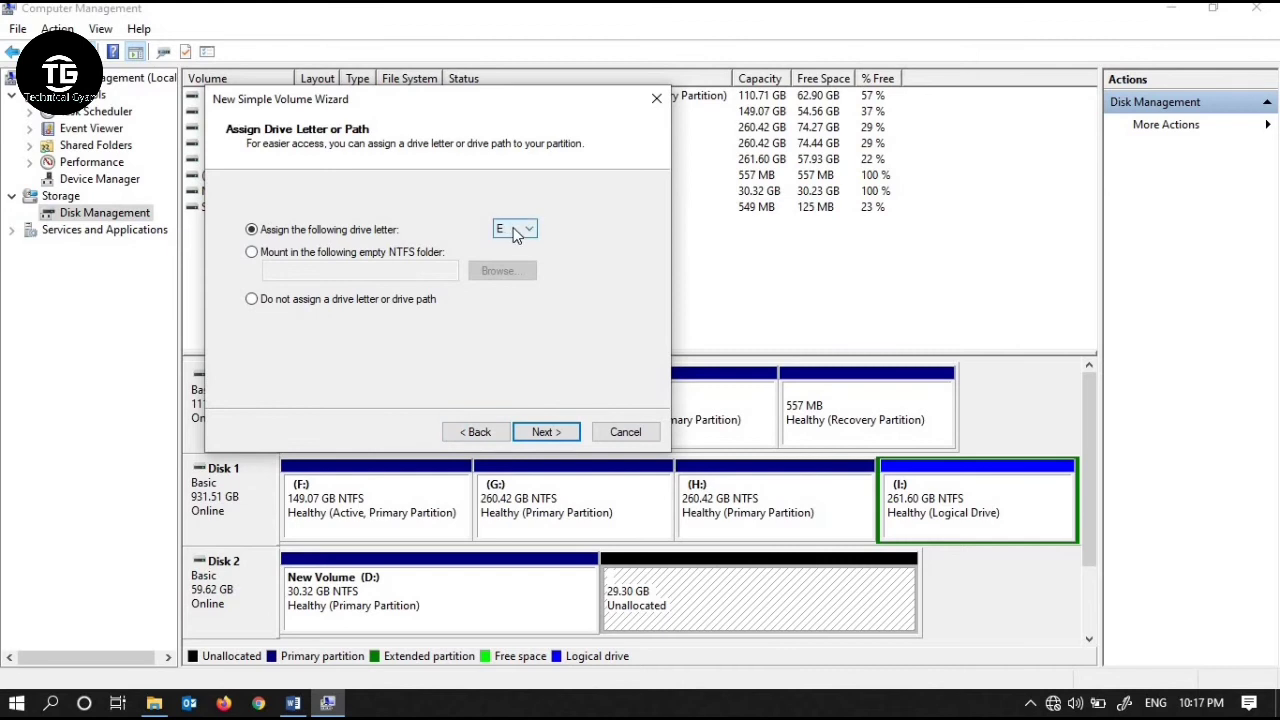
Assign drive letter P to the new volume, keep the NTFS quick format with default allocation size, and complete the wizard.
left_click(512, 227)
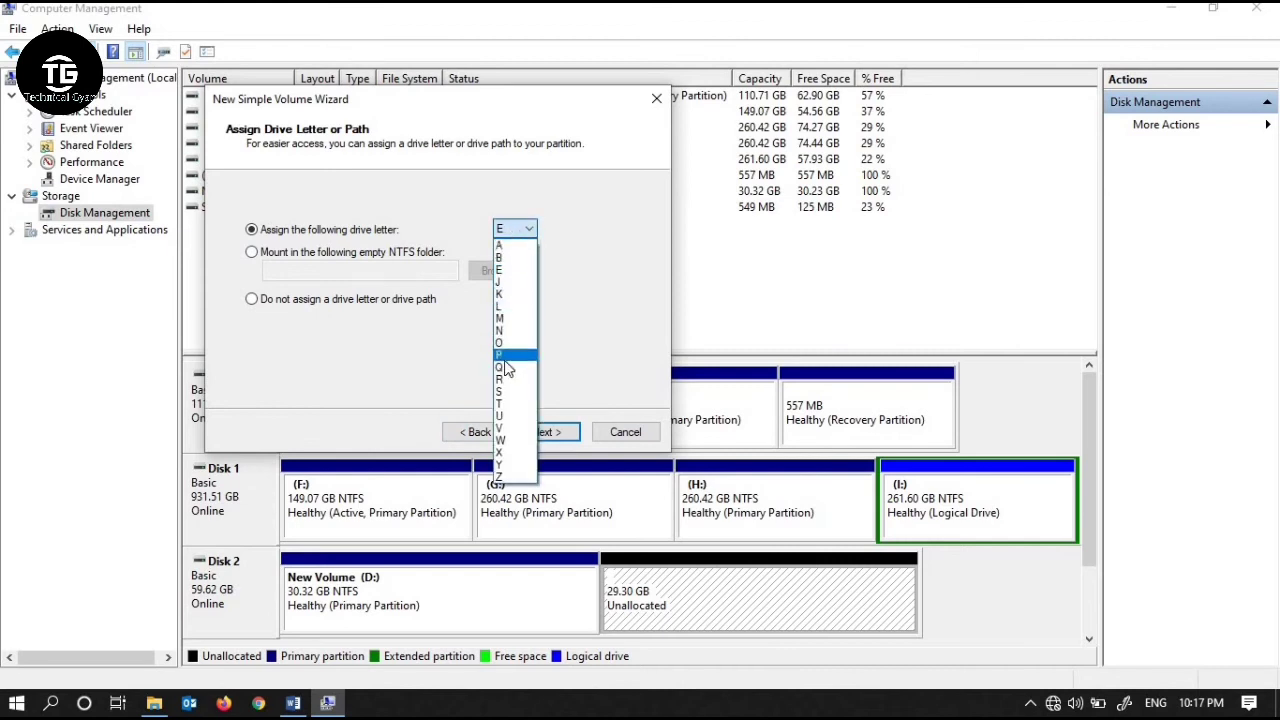
left_click(506, 356)
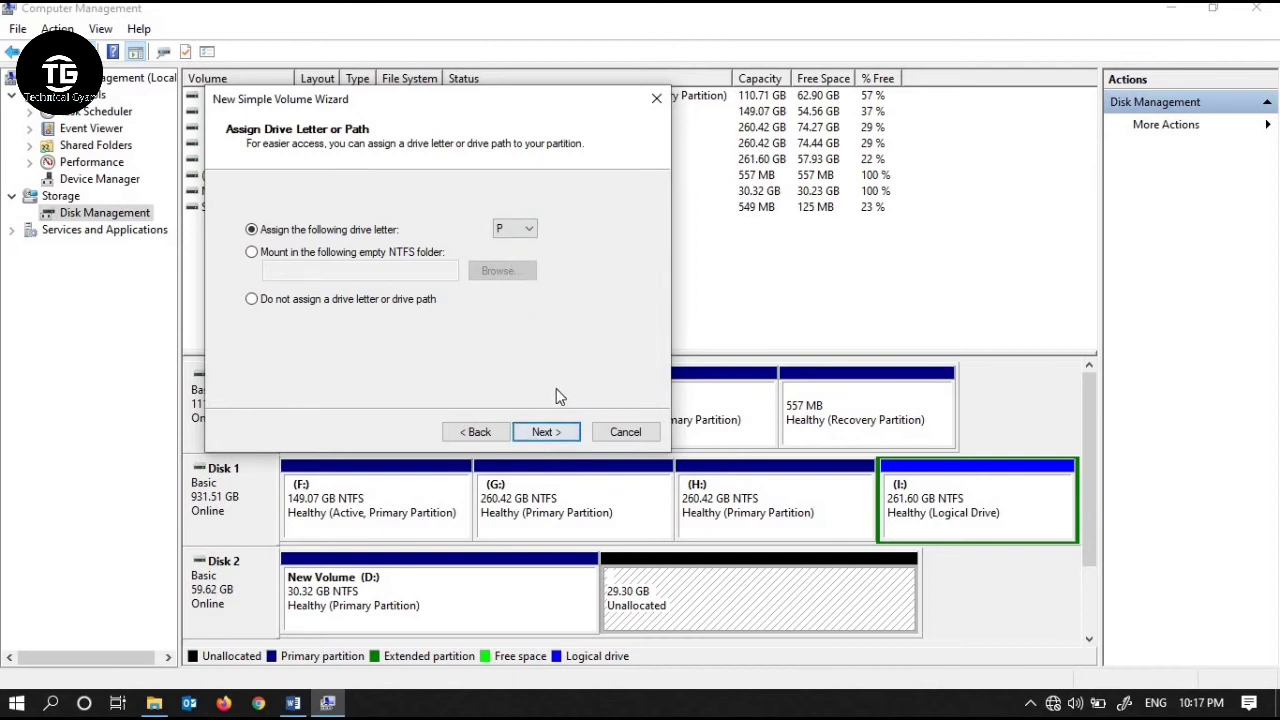
left_click(547, 431)
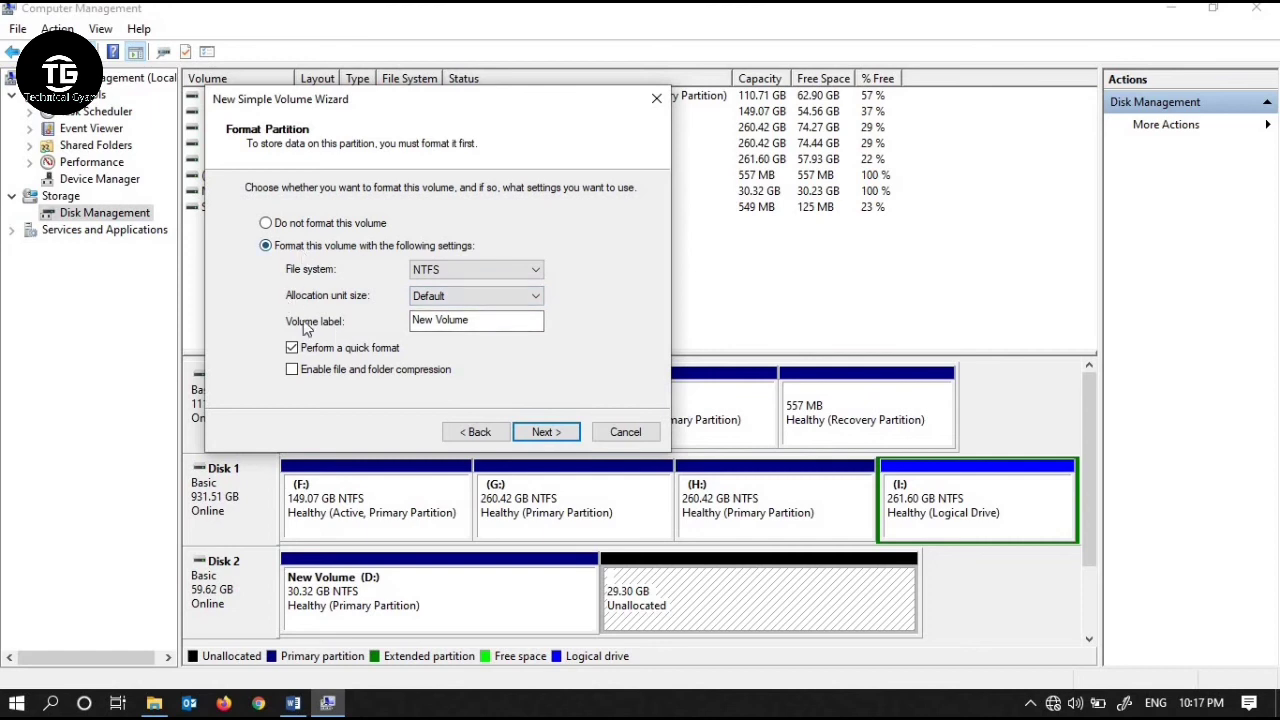
left_click(555, 443)
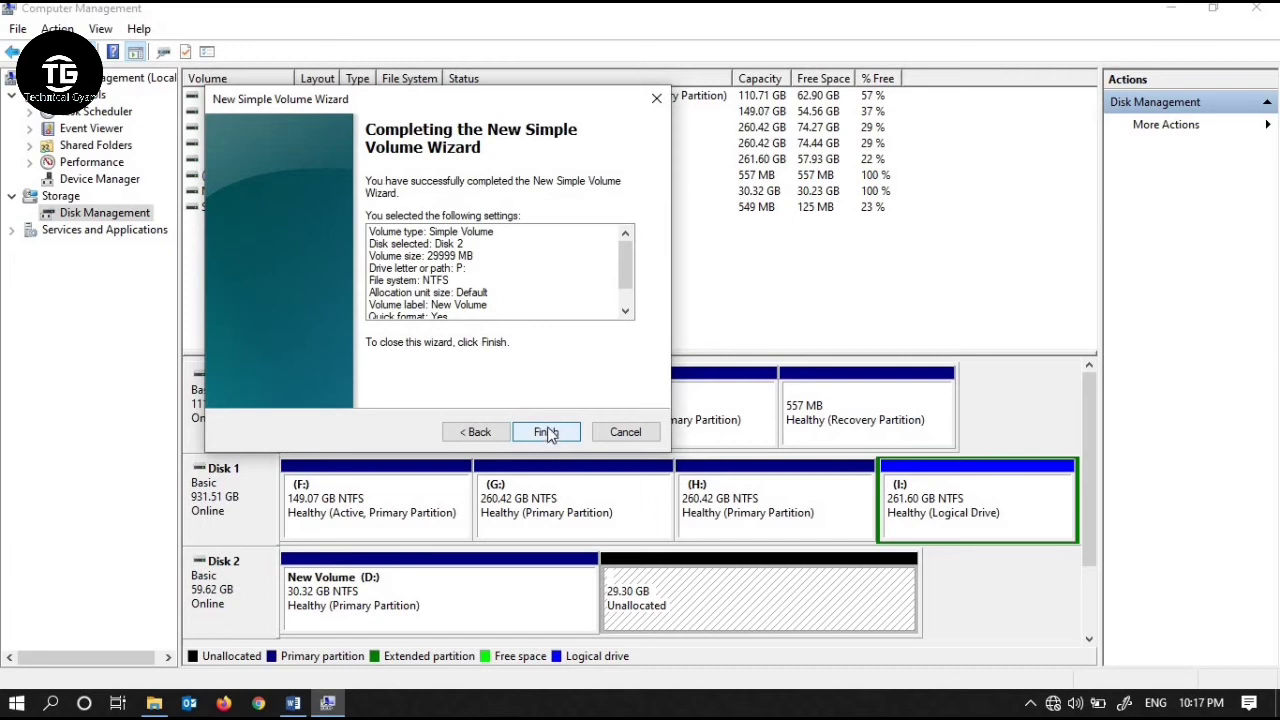
left_click(549, 436)
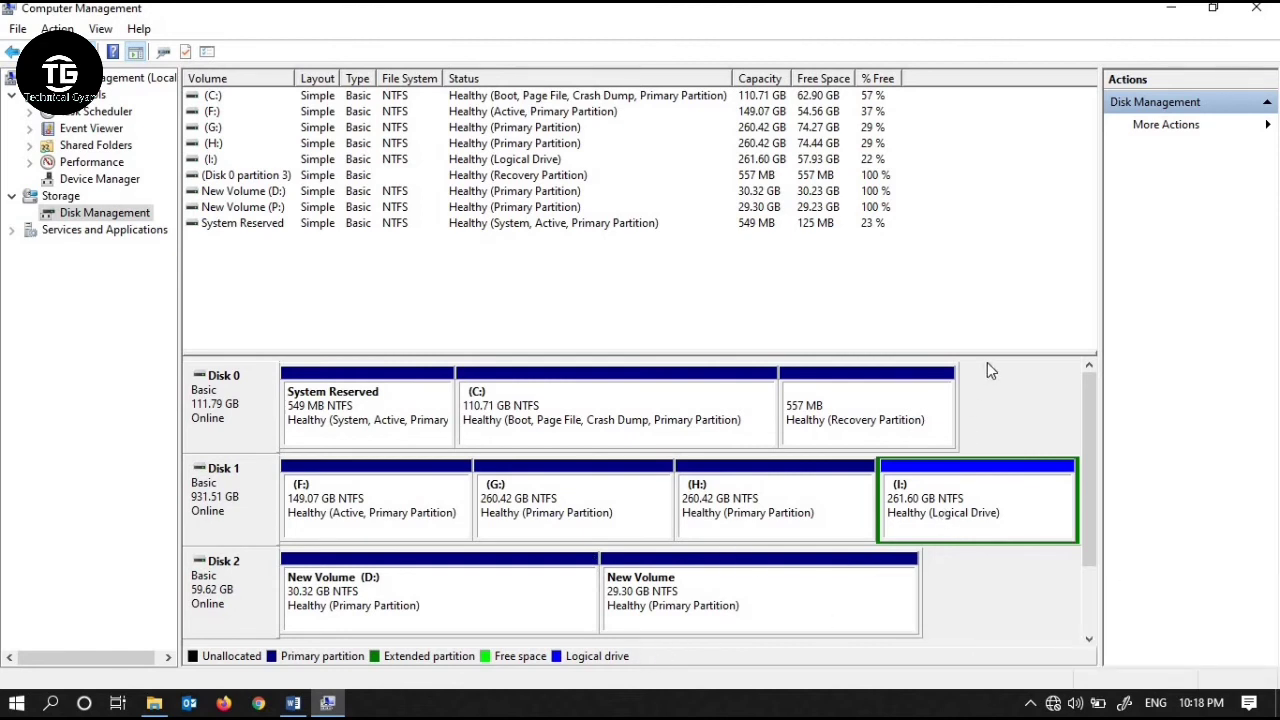
Open This PC in a maximized window from the desktop and compare the New Volume (D:) and New Volume (P:) drives.
left_click(1168, 10)
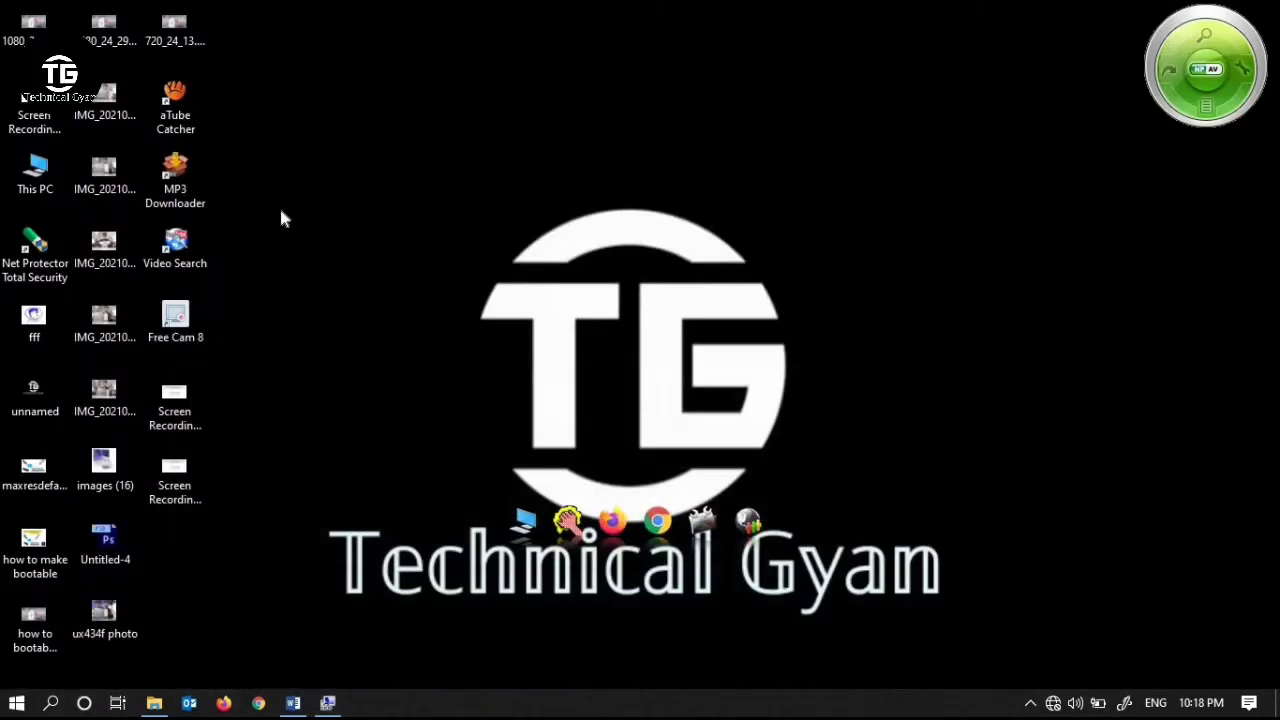
double_click(38, 180)
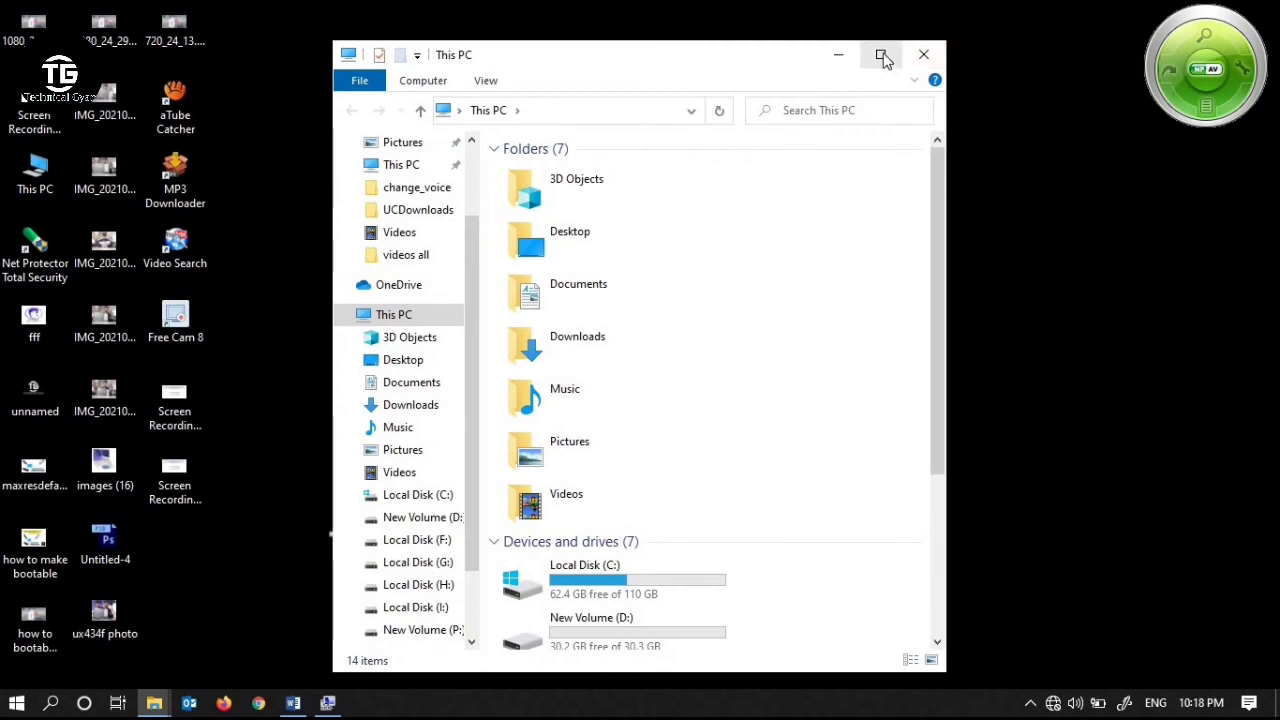
left_click(881, 54)
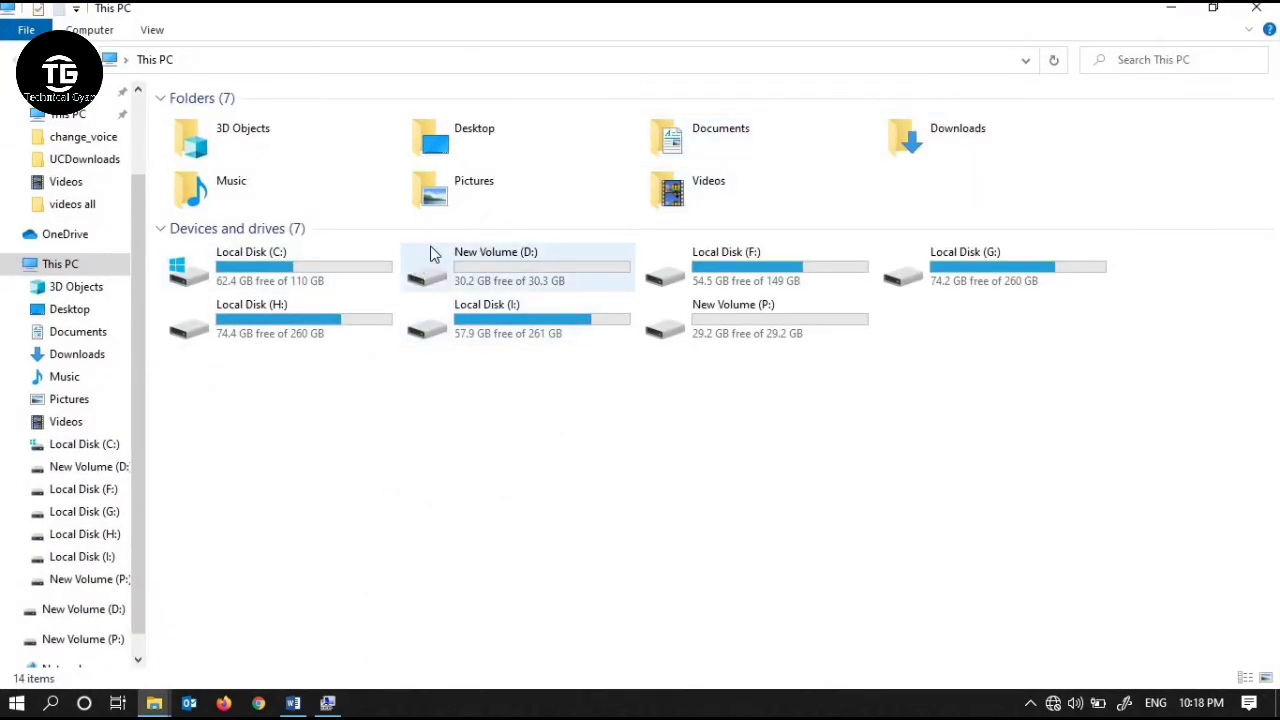
left_click(478, 281)
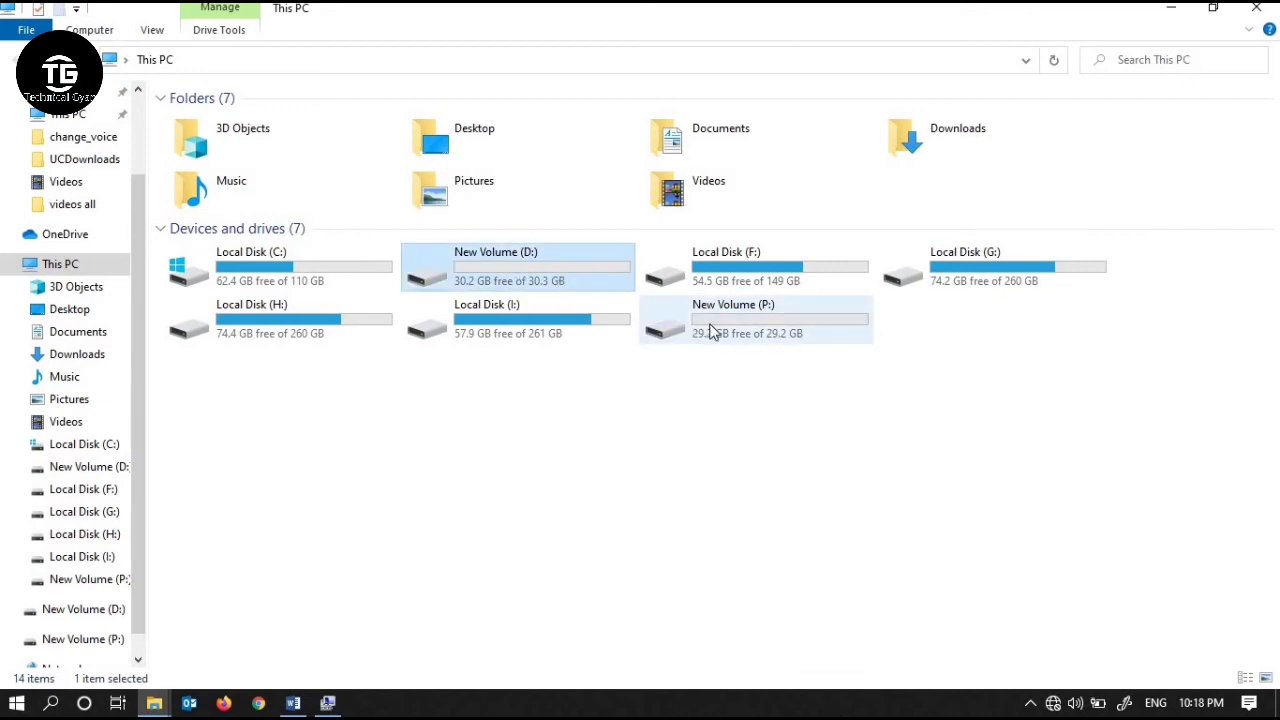
left_click(670, 328)
left_click(660, 330)
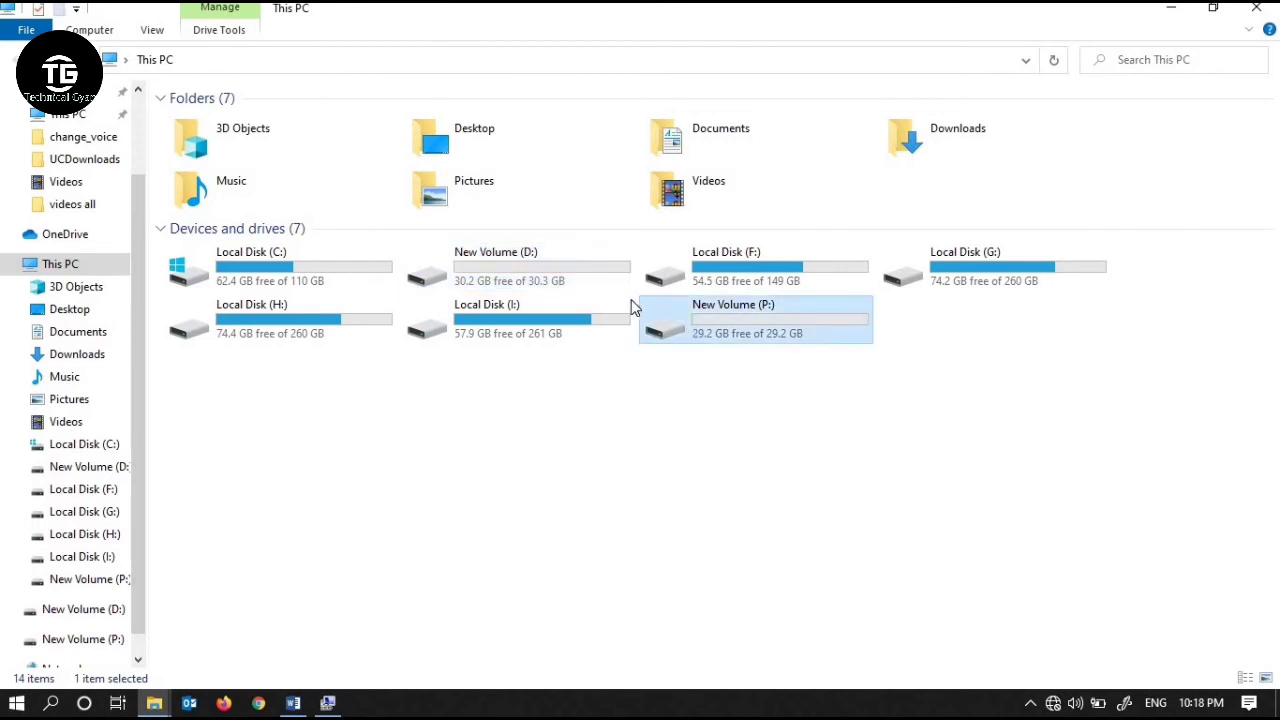
left_click(551, 286)
left_click(703, 331)
left_click(565, 271)
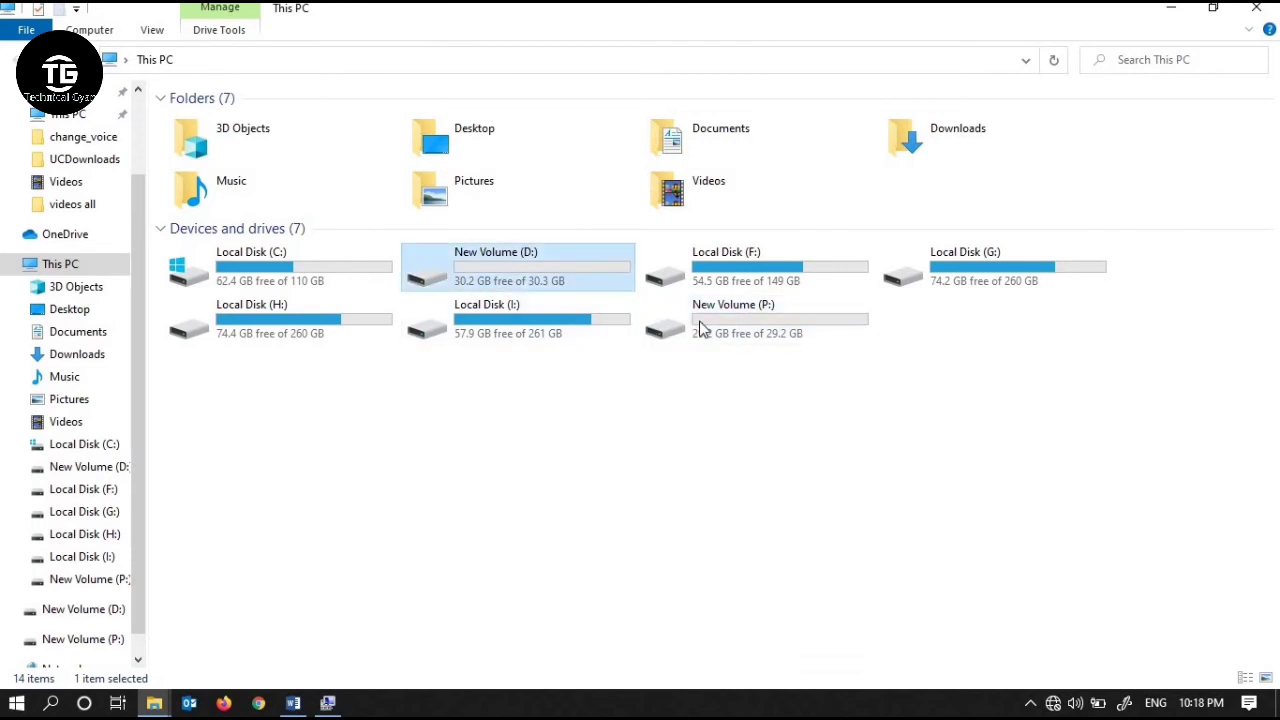
left_click(719, 333)
left_click(600, 288)
left_click(705, 331)
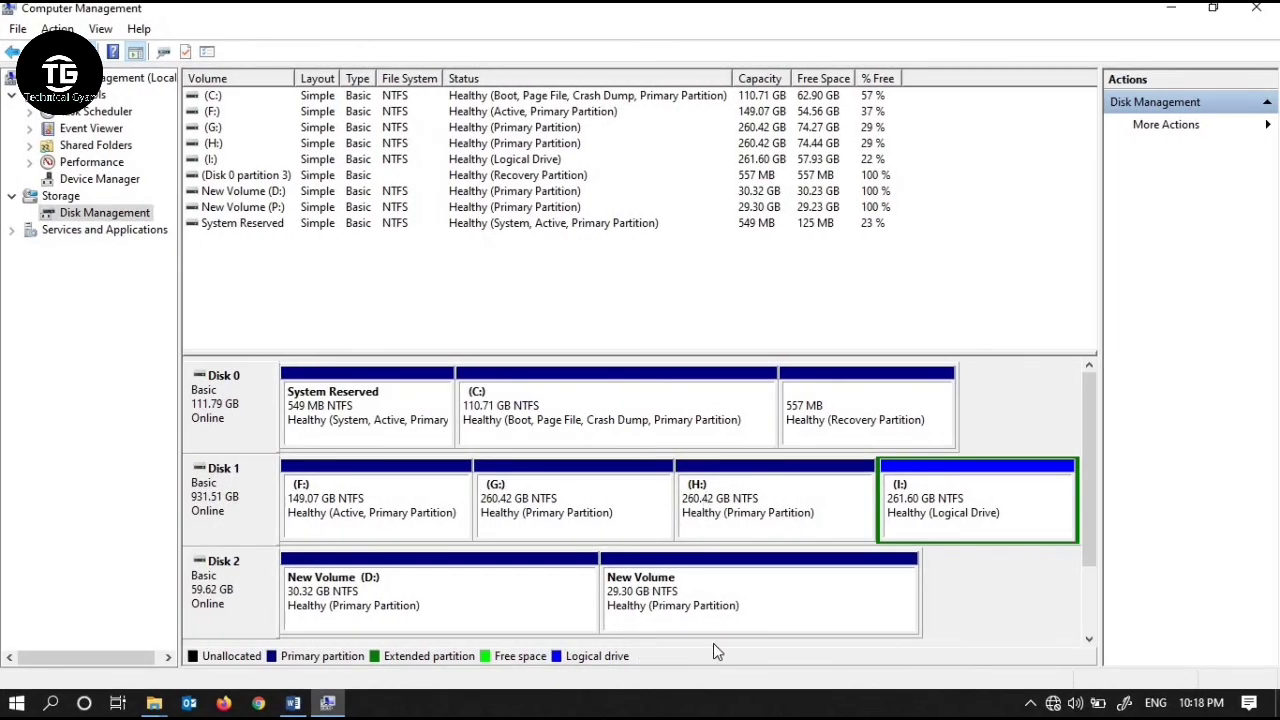
Switch back to Computer Management and delete New Volume (P:) from Disk 2.
right_click(531, 603)
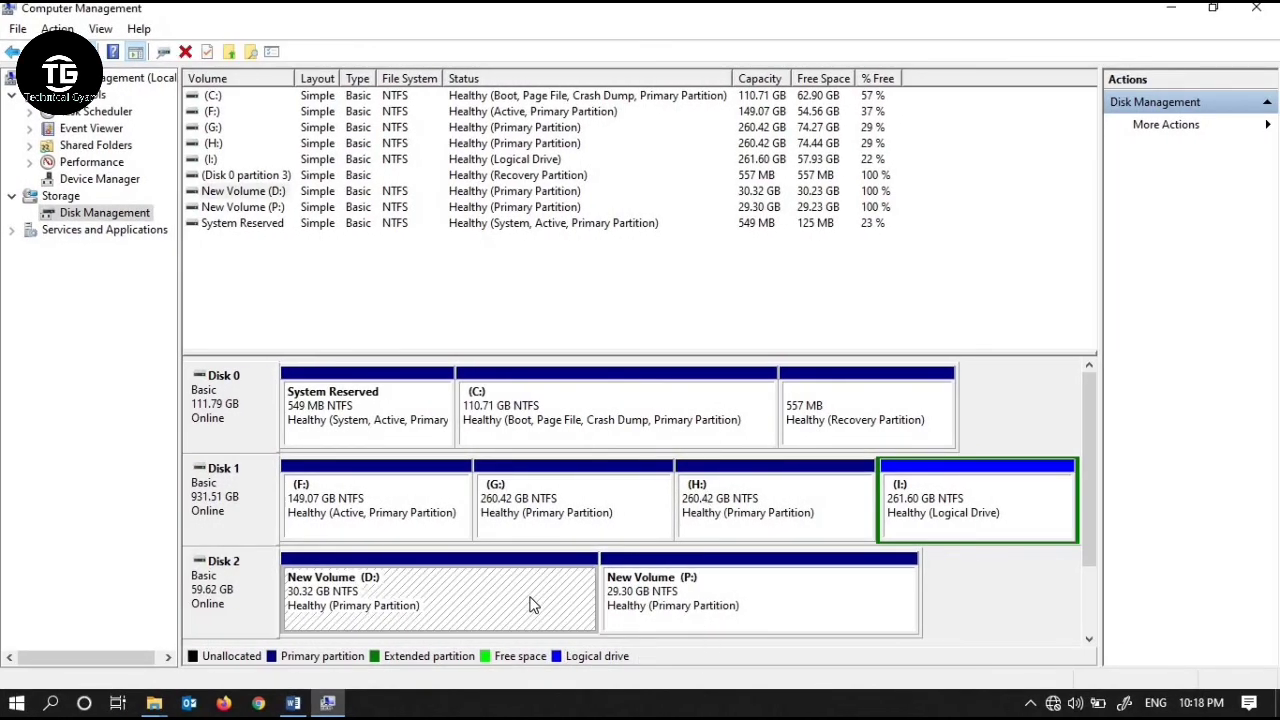
left_click(624, 628)
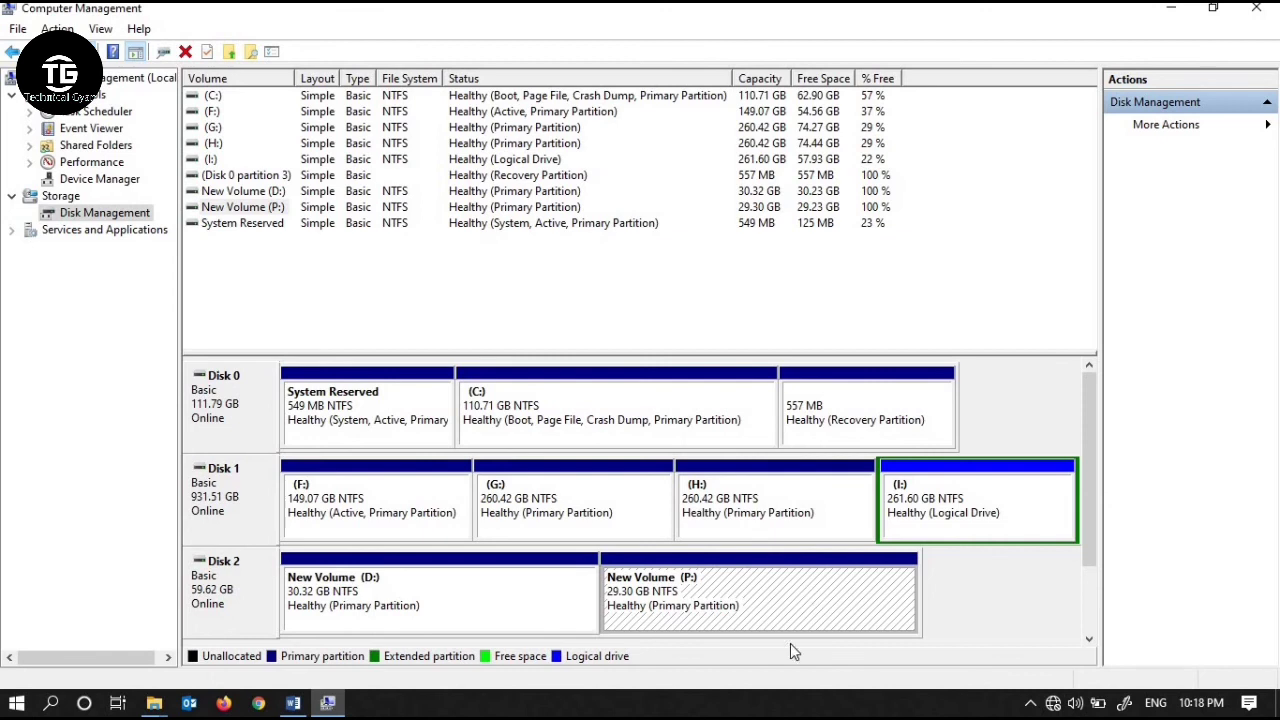
left_click(590, 594)
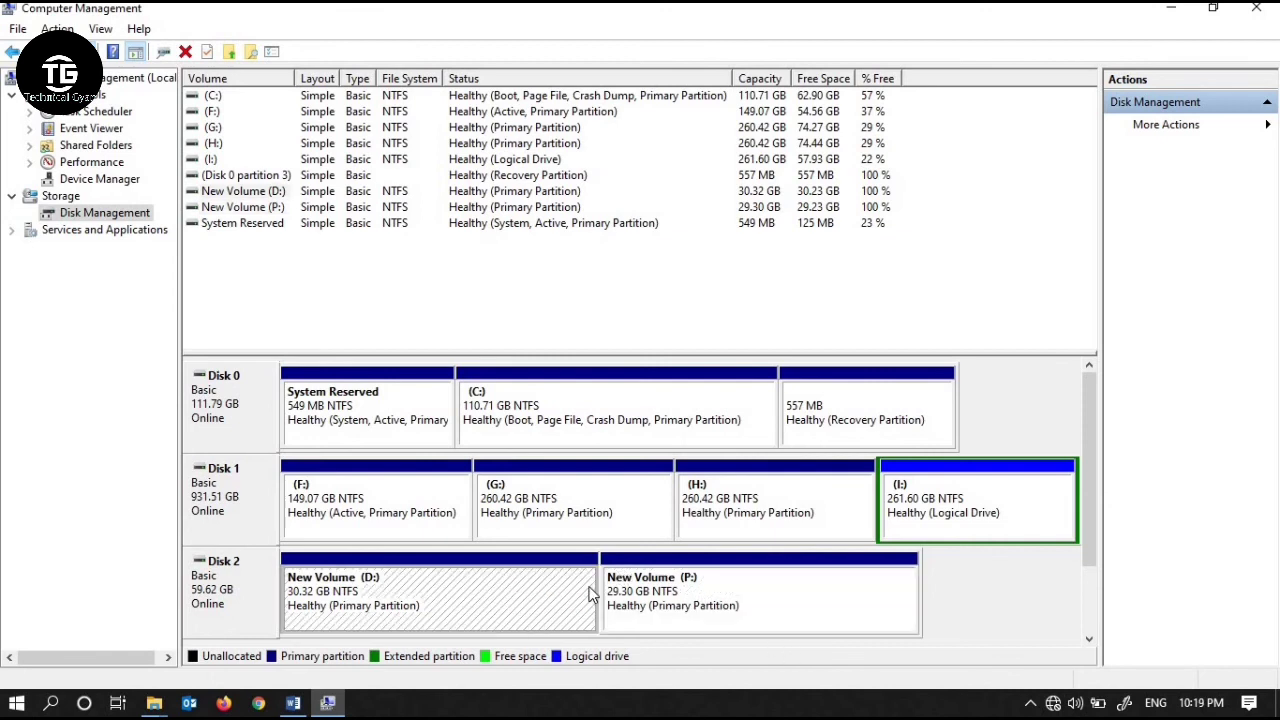
left_click(706, 584)
right_click(707, 585)
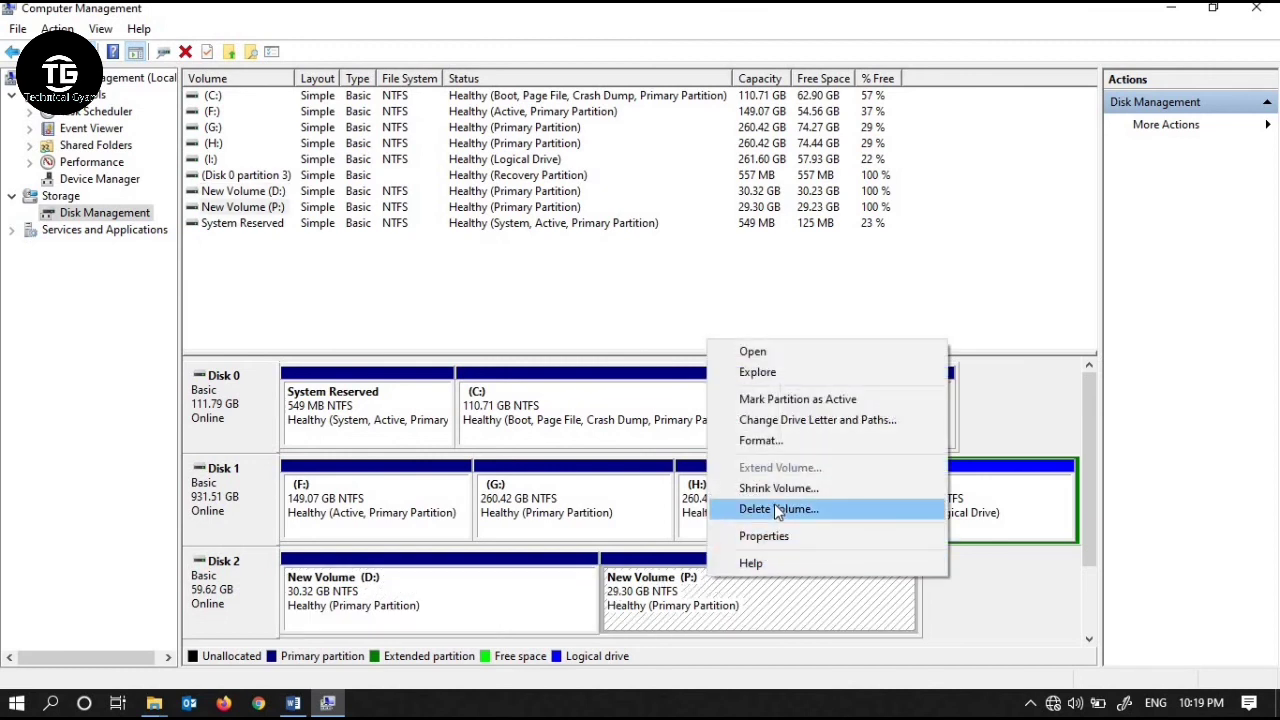
left_click(778, 509)
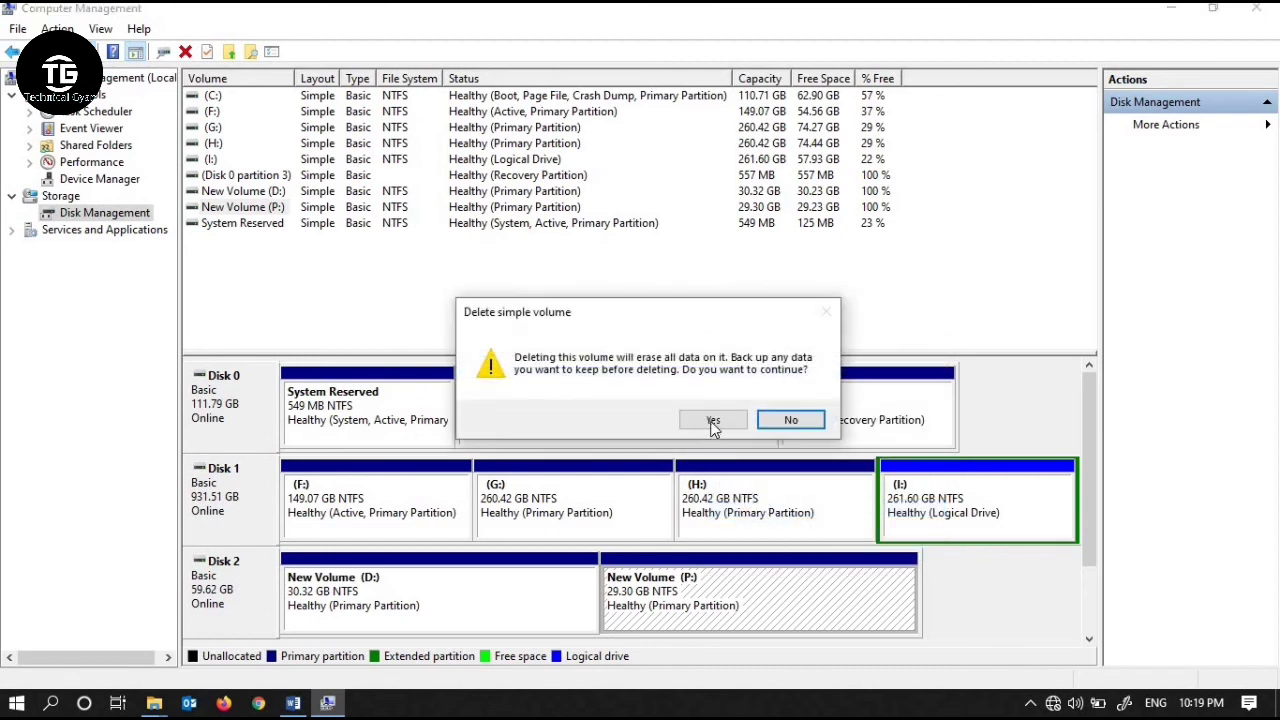
left_click(710, 419)
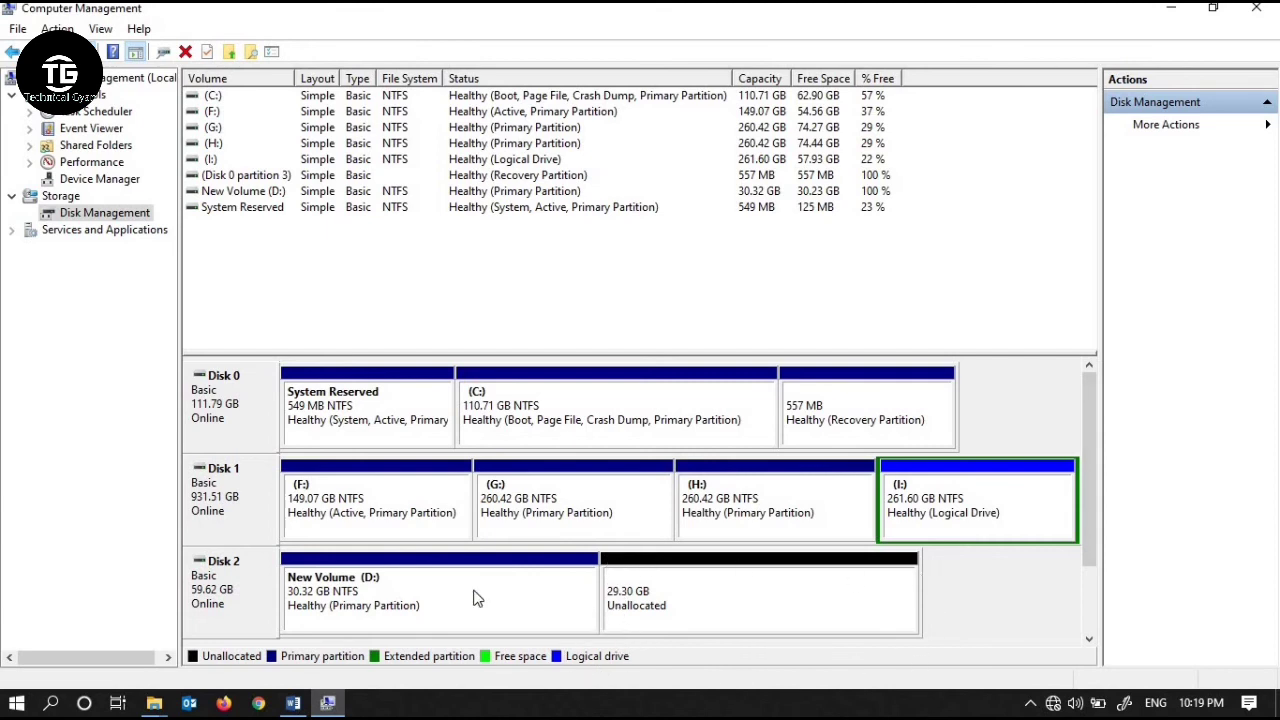
Extend New Volume (D:) by 29999 MB using the unallocated space on Disk 2, and return to the desktop.
left_click(760, 630)
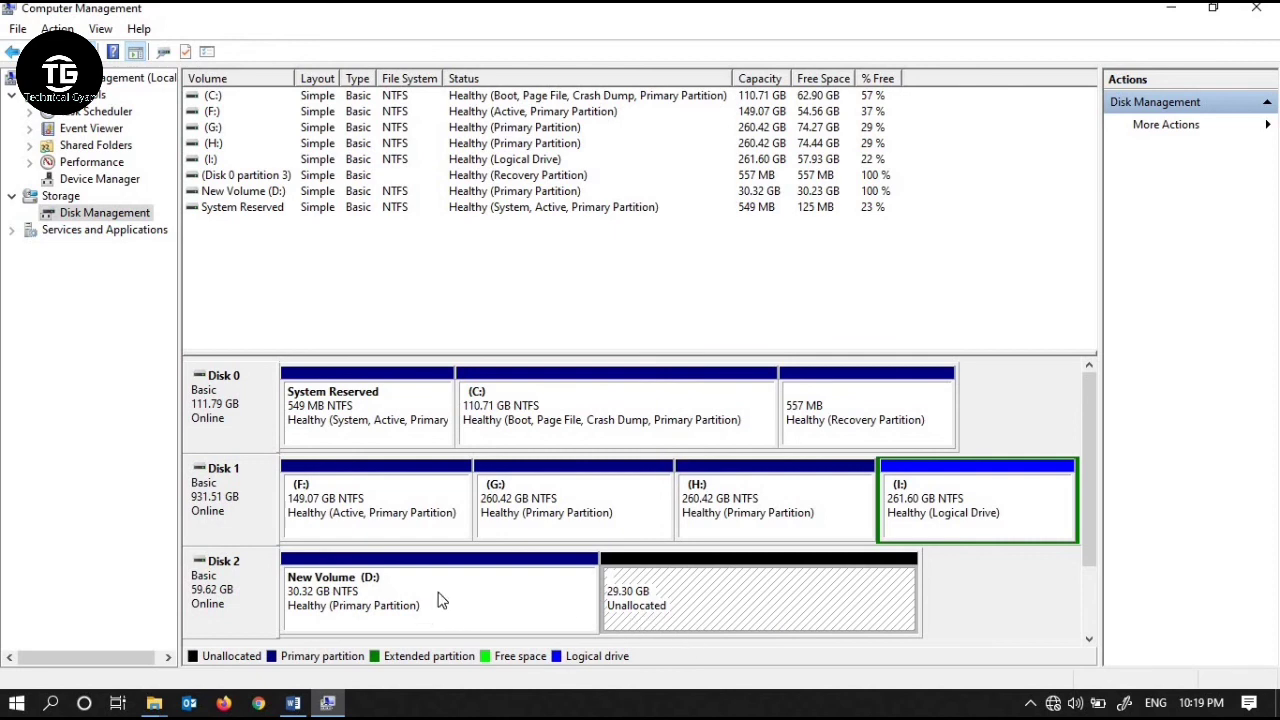
left_click(530, 610)
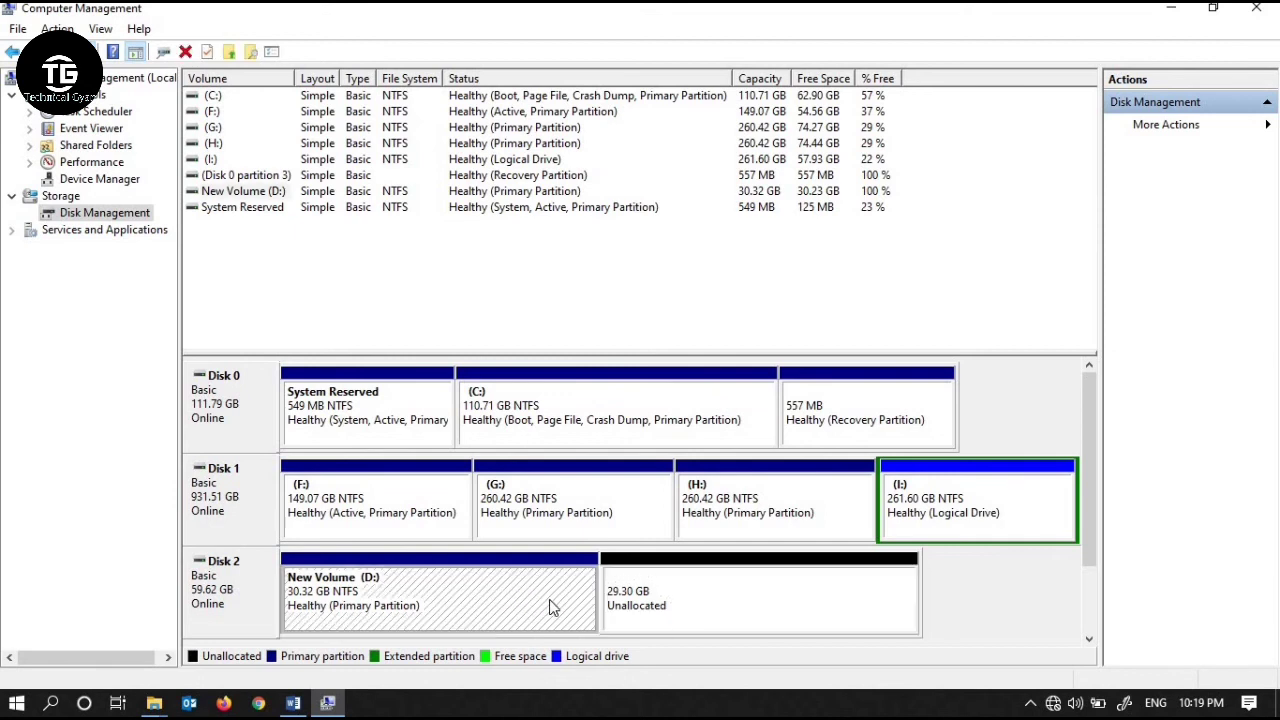
right_click(544, 605)
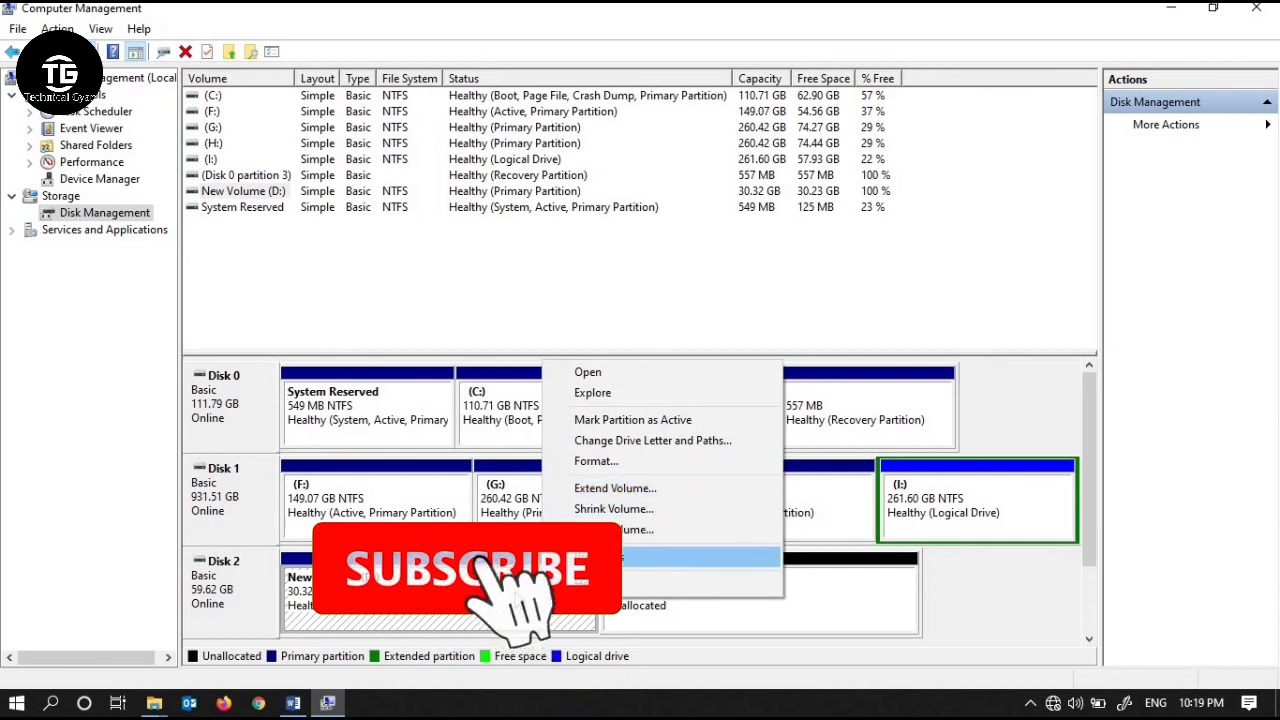
left_click(627, 492)
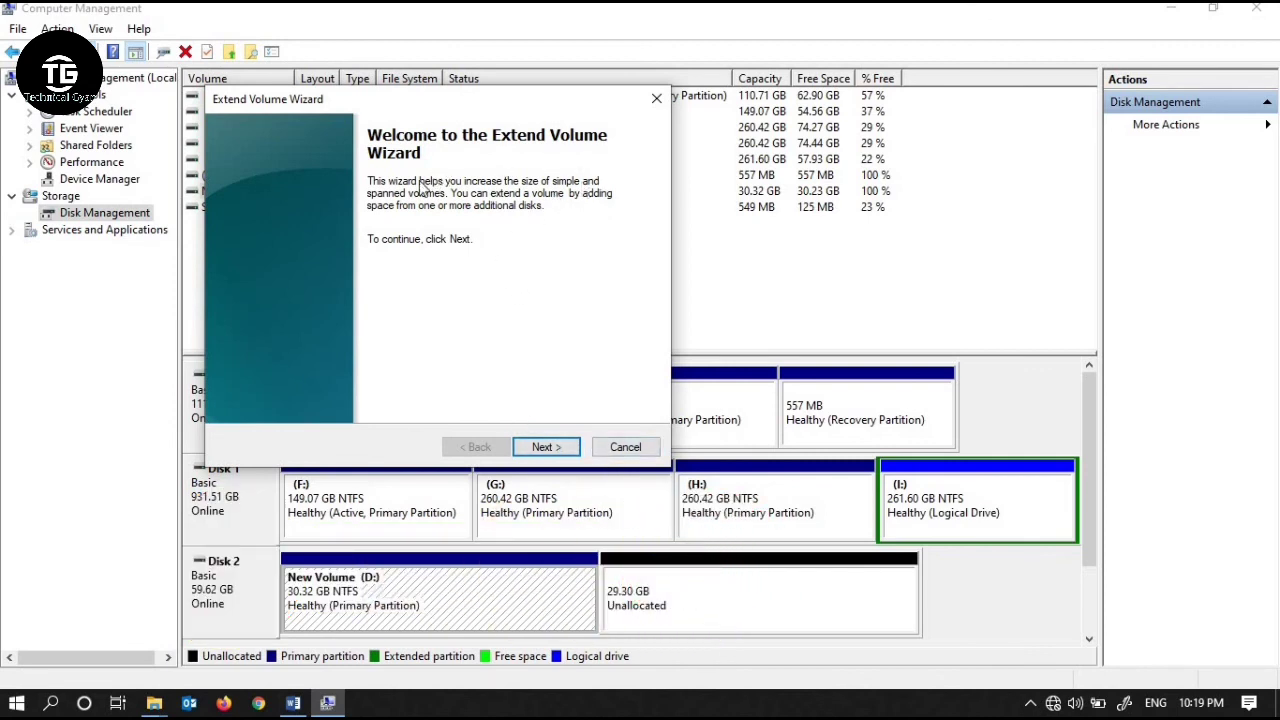
left_click(551, 448)
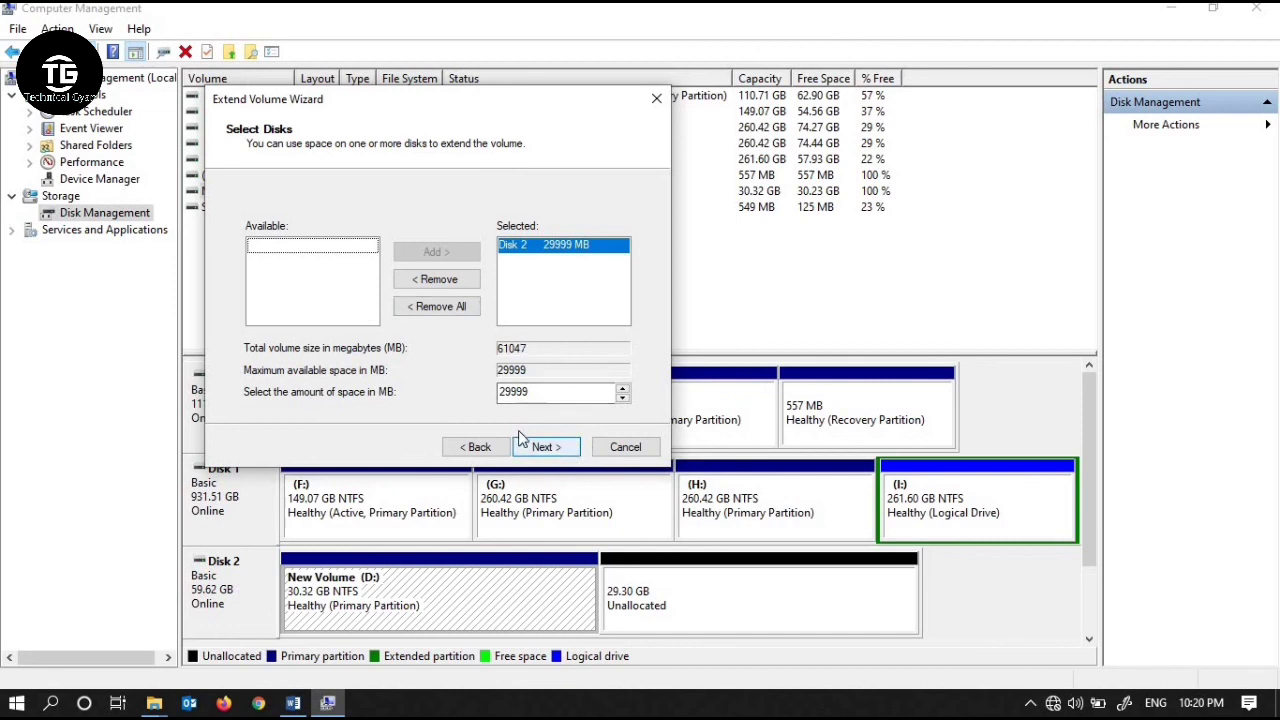
left_click(546, 447)
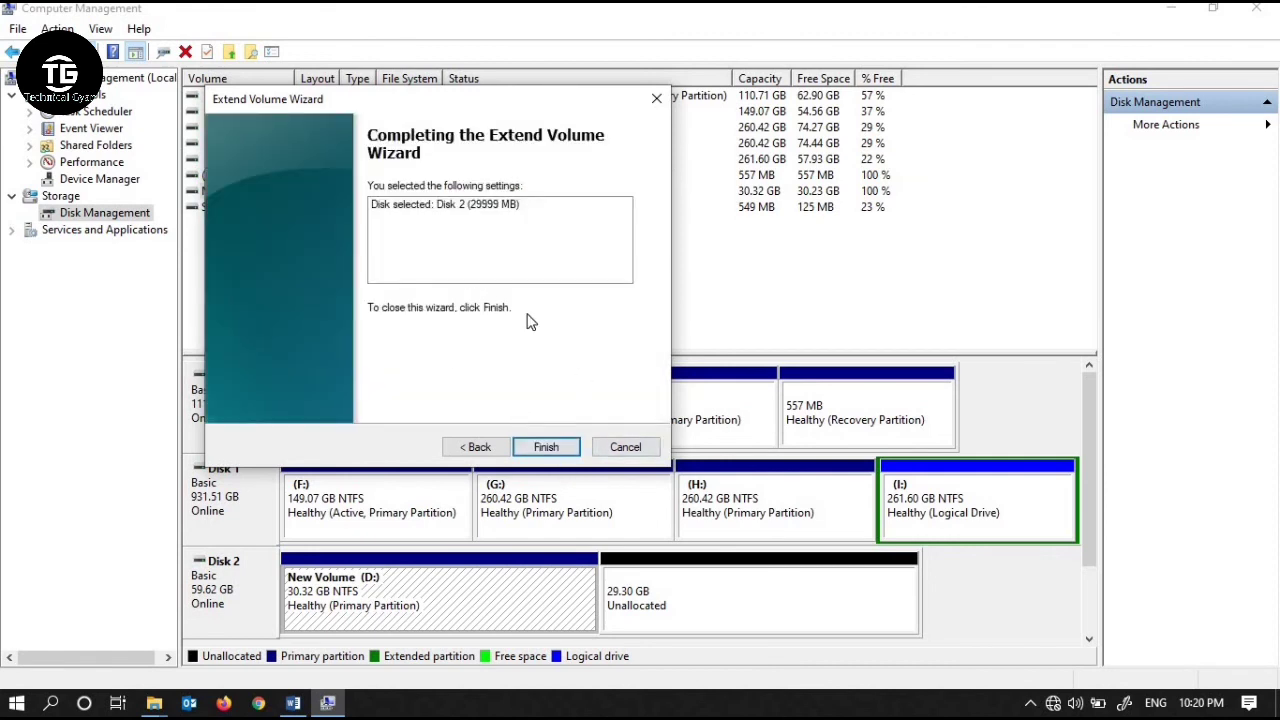
left_click(557, 455)
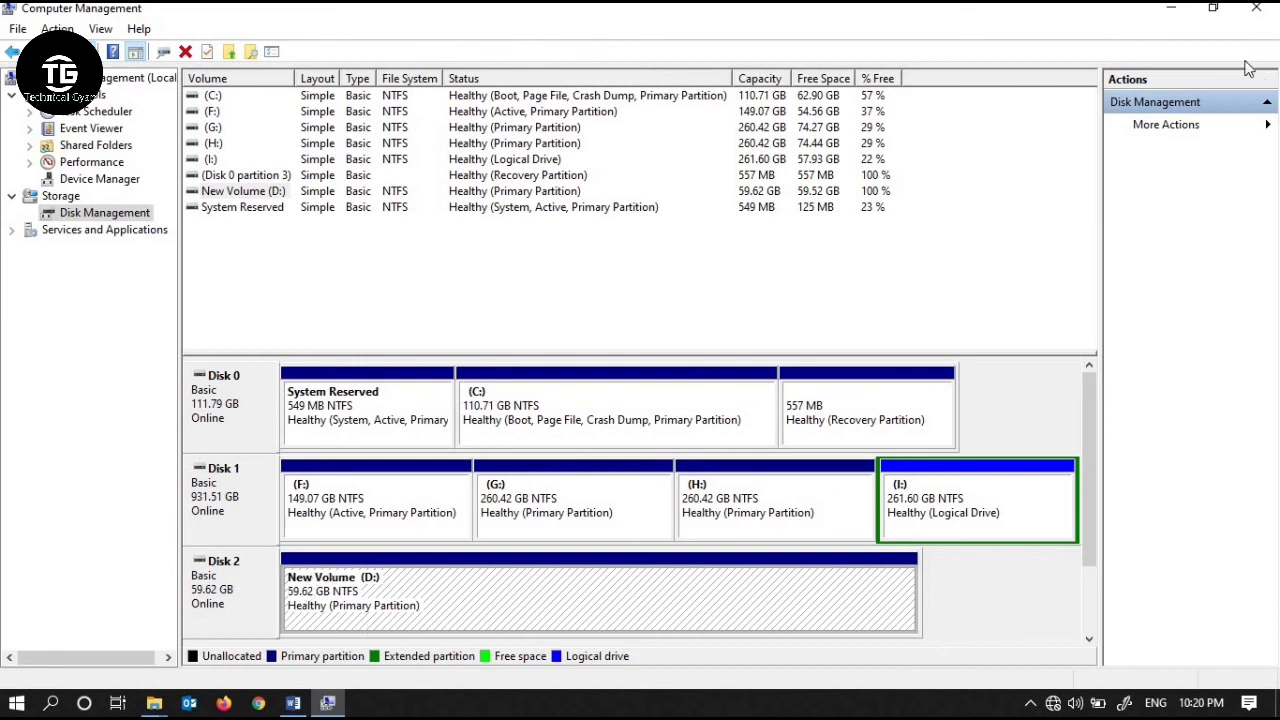
left_click(1171, 9)
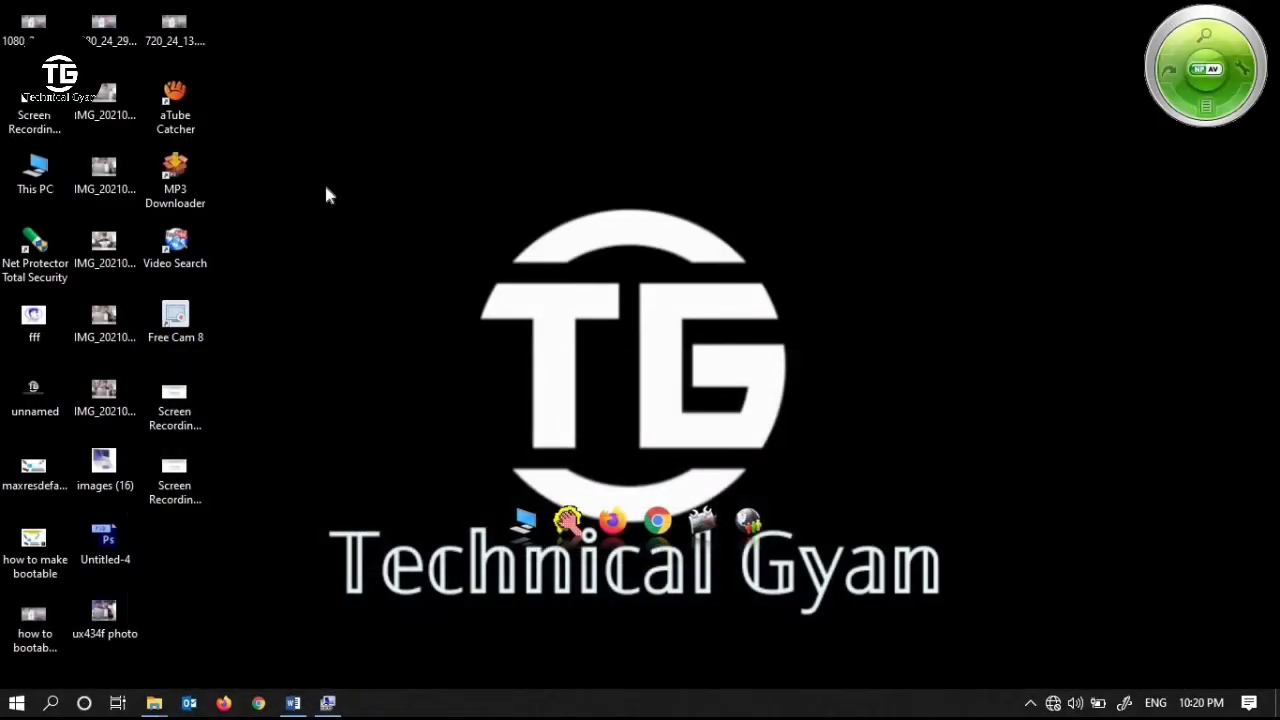
Open This PC in a maximized window, check the capacity of the extended New Volume (D:), and close the window.
double_click(35, 170)
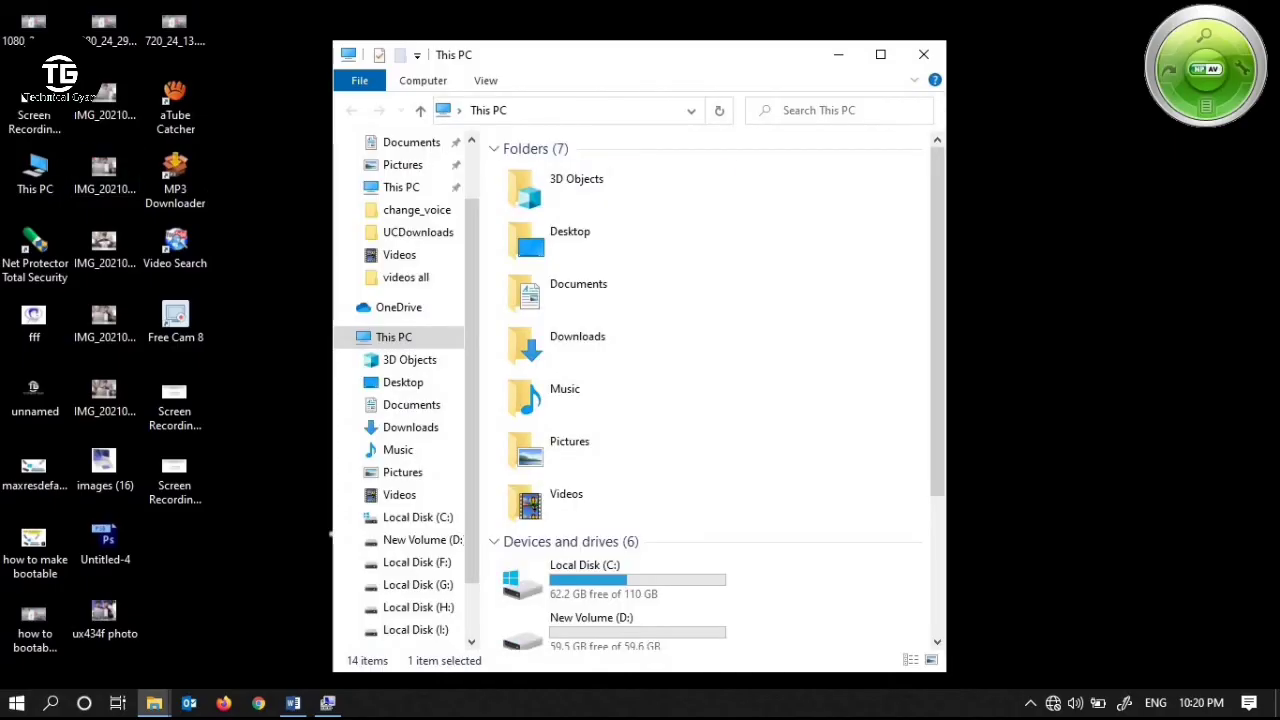
left_click(880, 54)
left_click(551, 277)
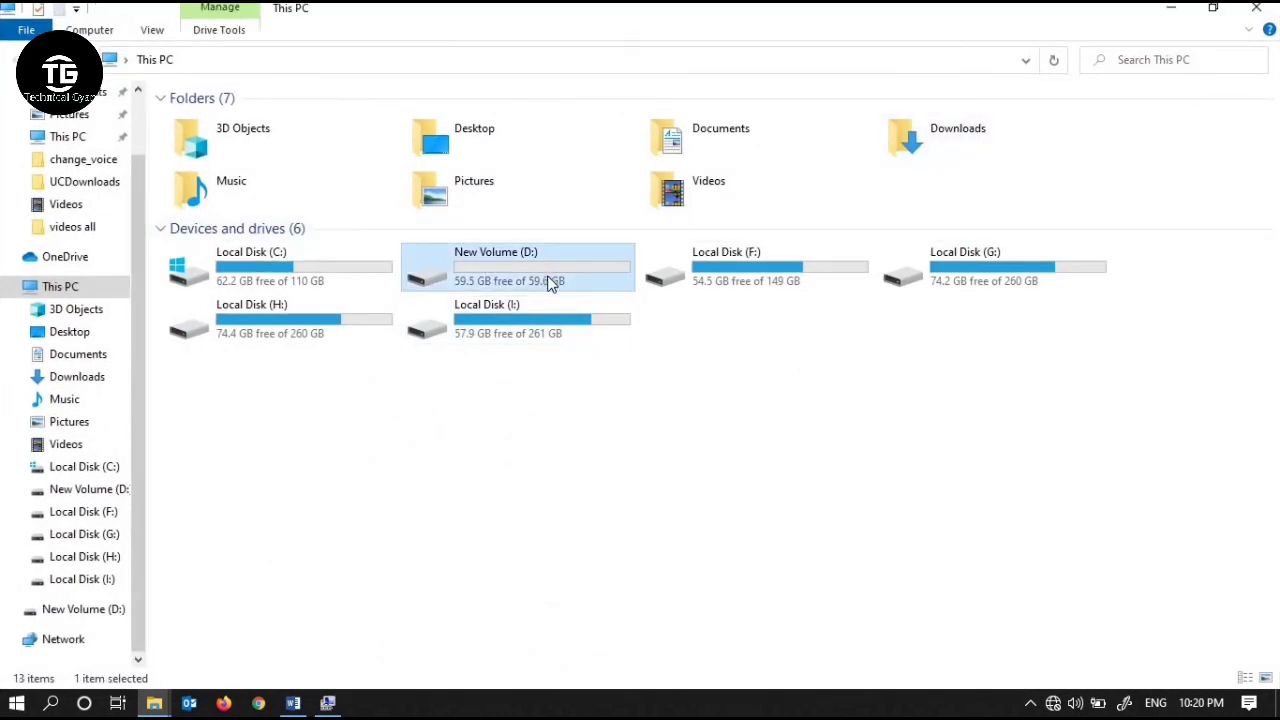
left_click(696, 343)
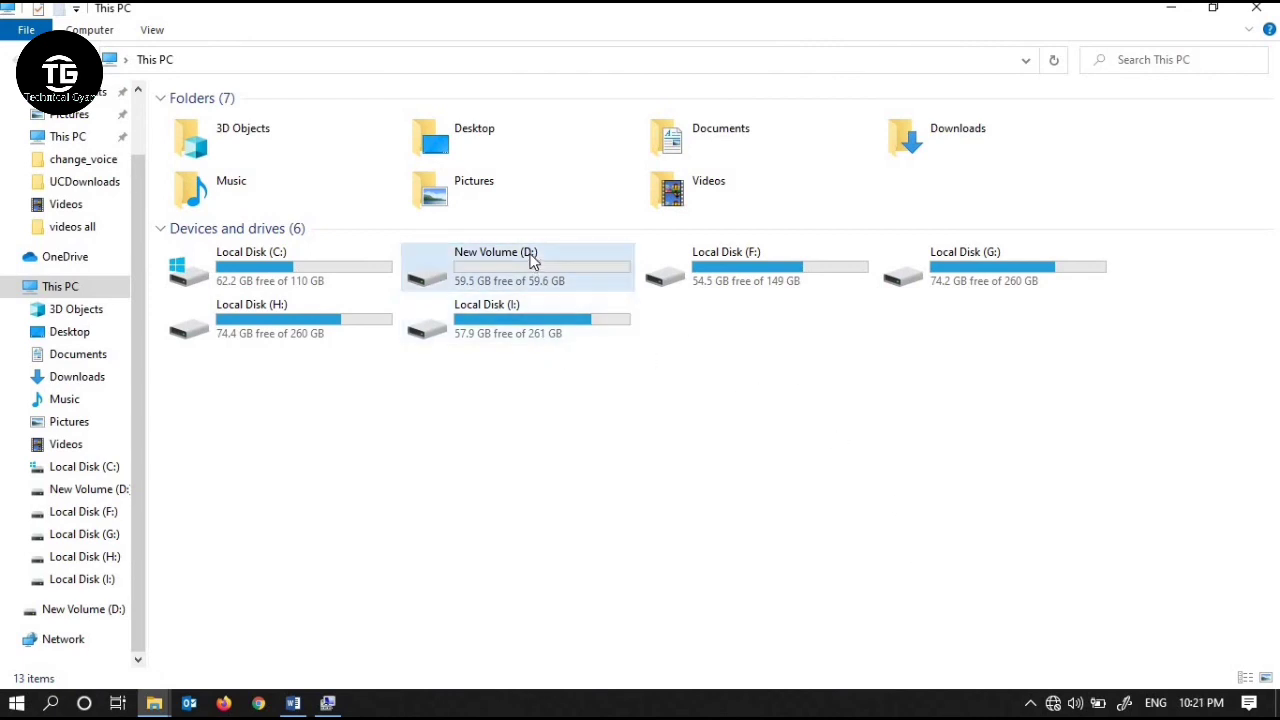
left_click(491, 286)
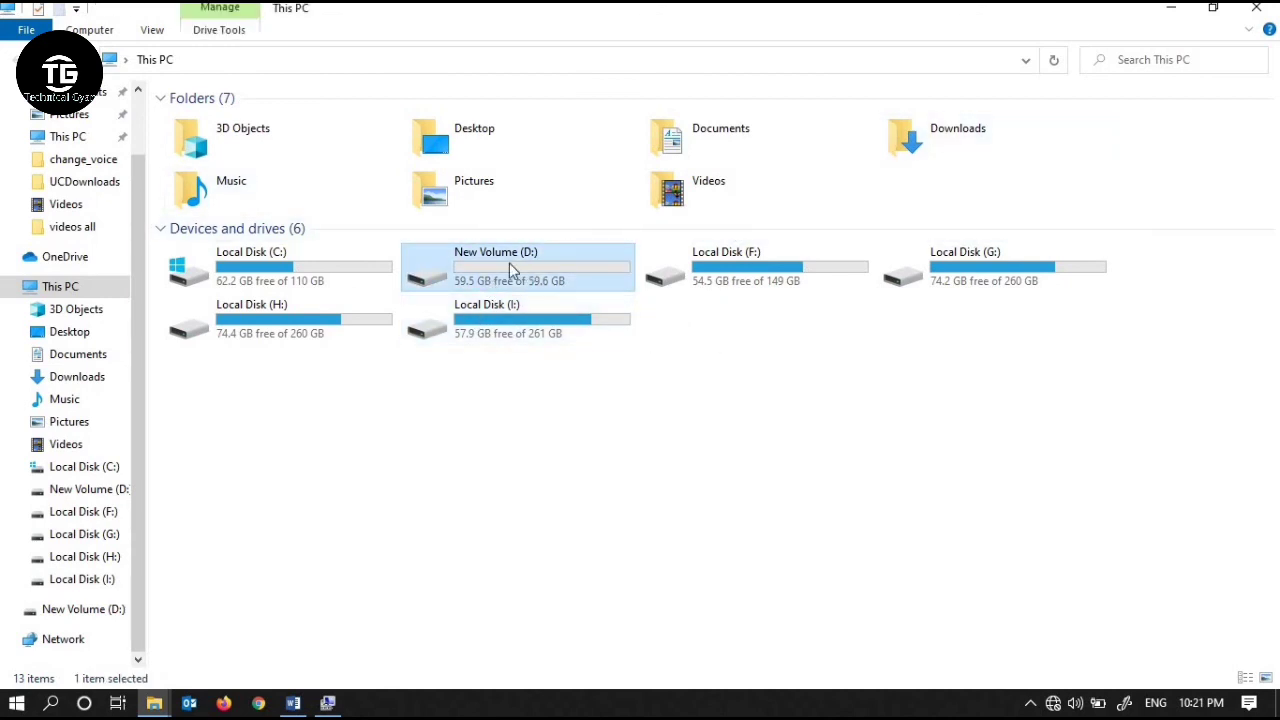
left_click(1277, 131)
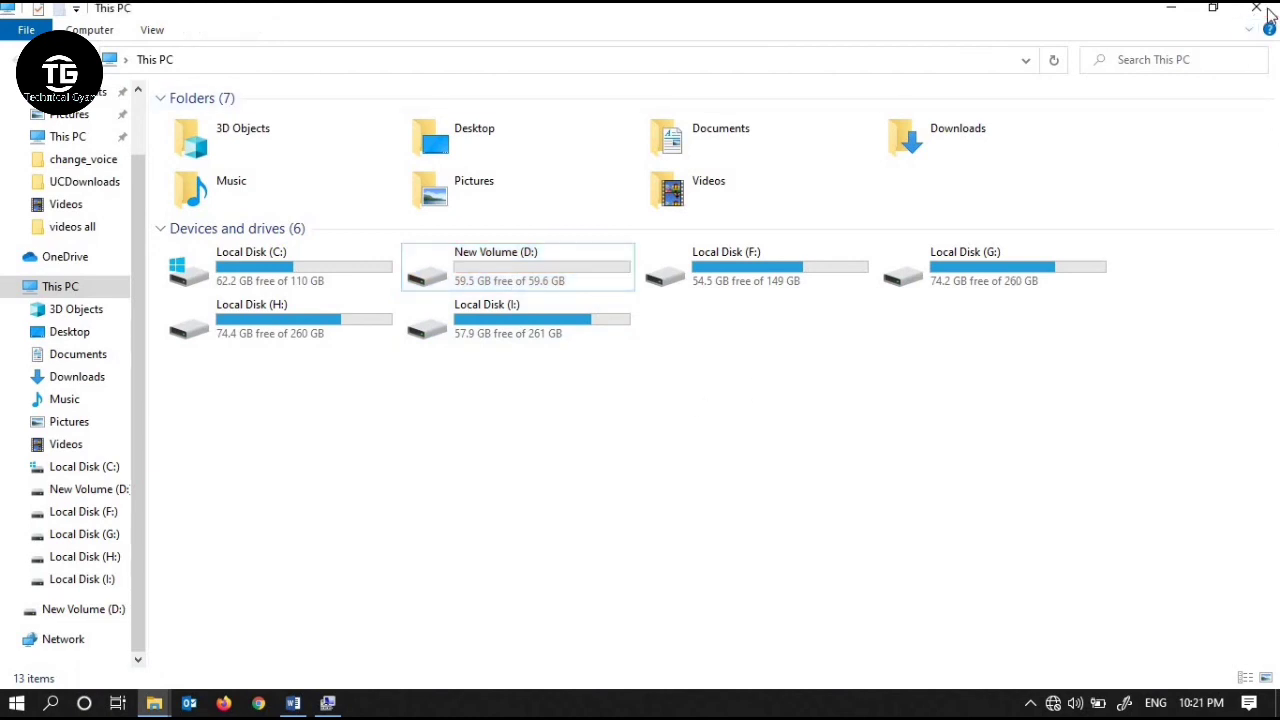
left_click(1256, 8)
right_click(897, 130)
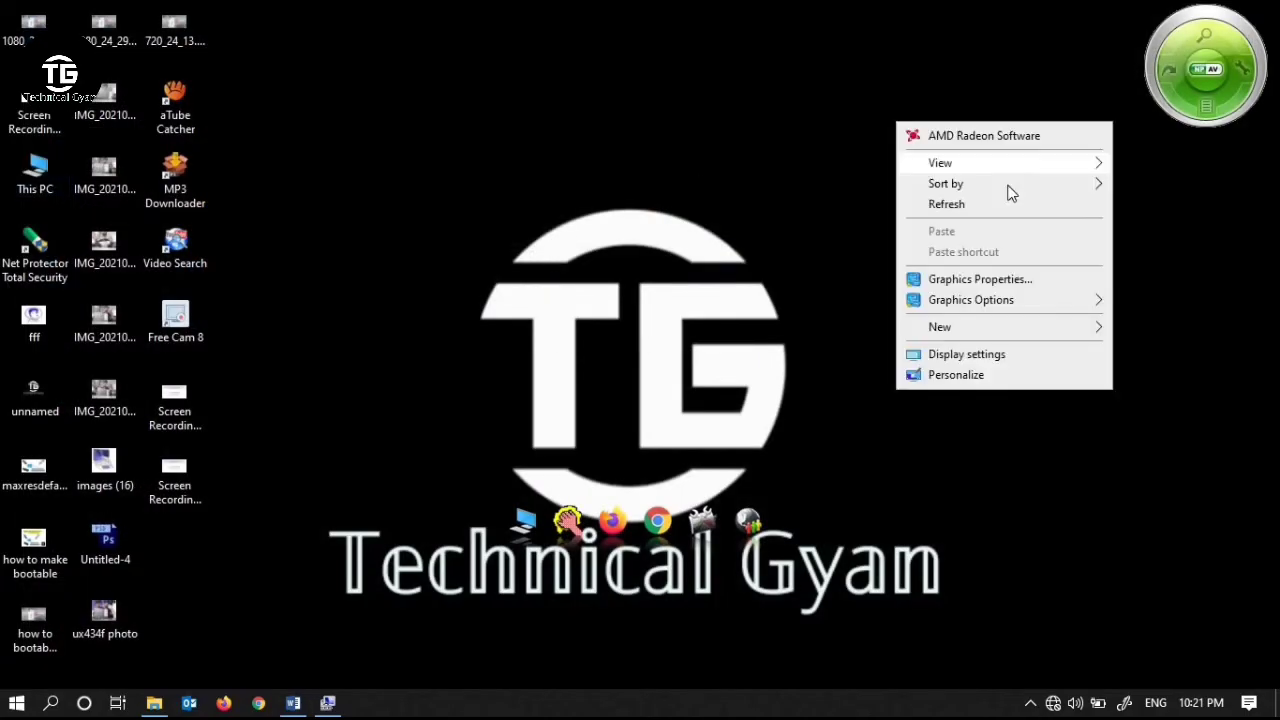
right_click(934, 168)
left_click(870, 300)
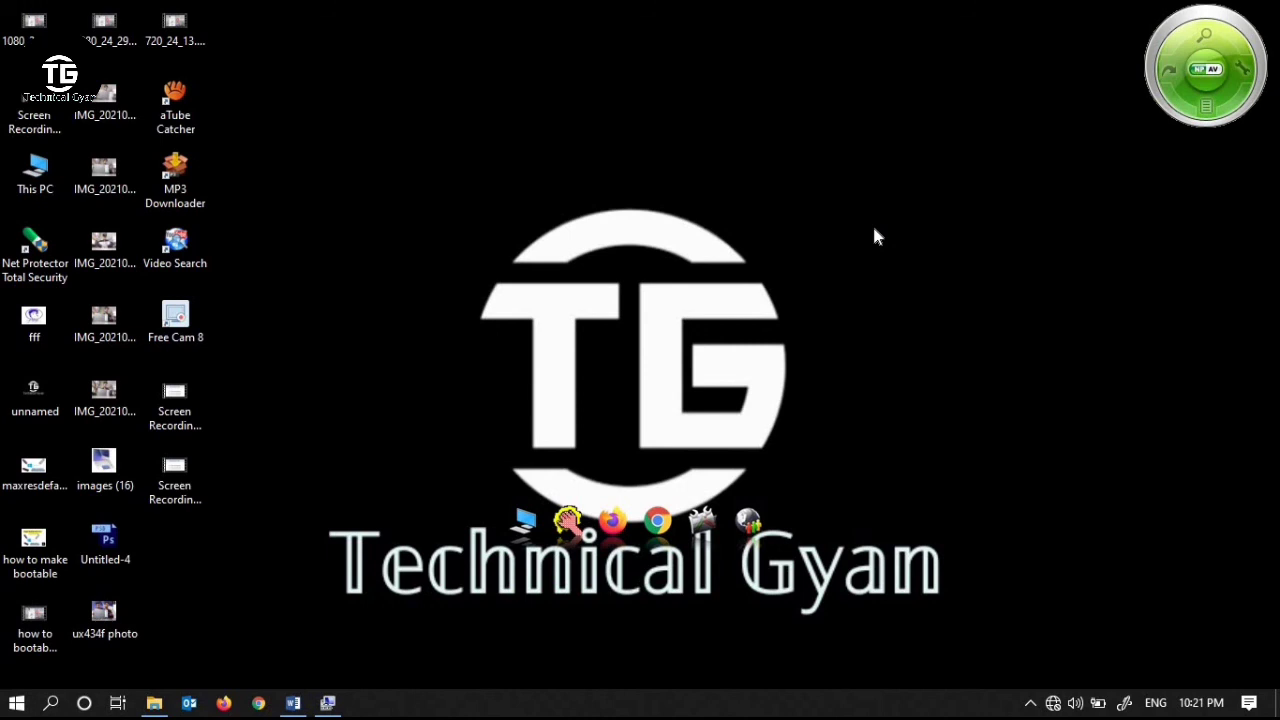